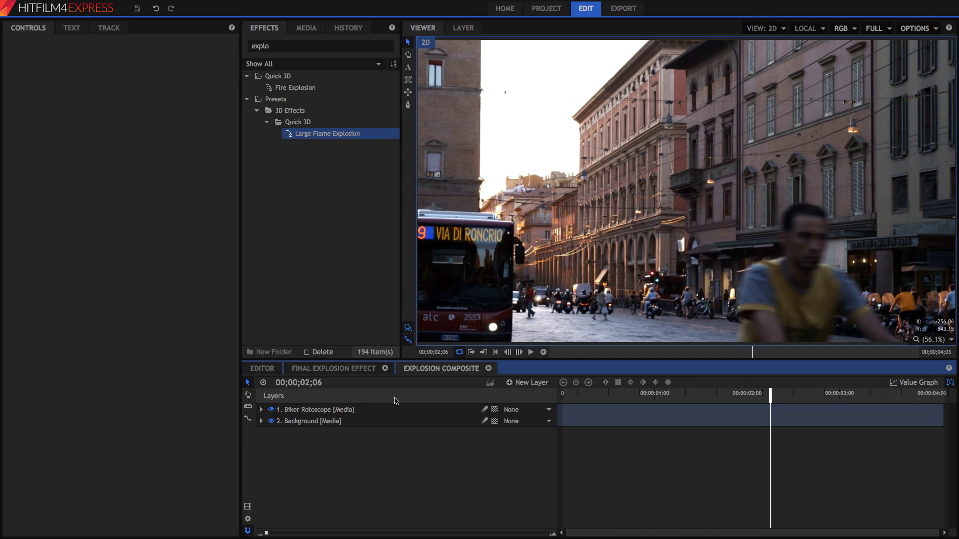
Add the Large Flame Explosion as a new composite layer and scrub to about one second
drag(332, 136, 339, 192)
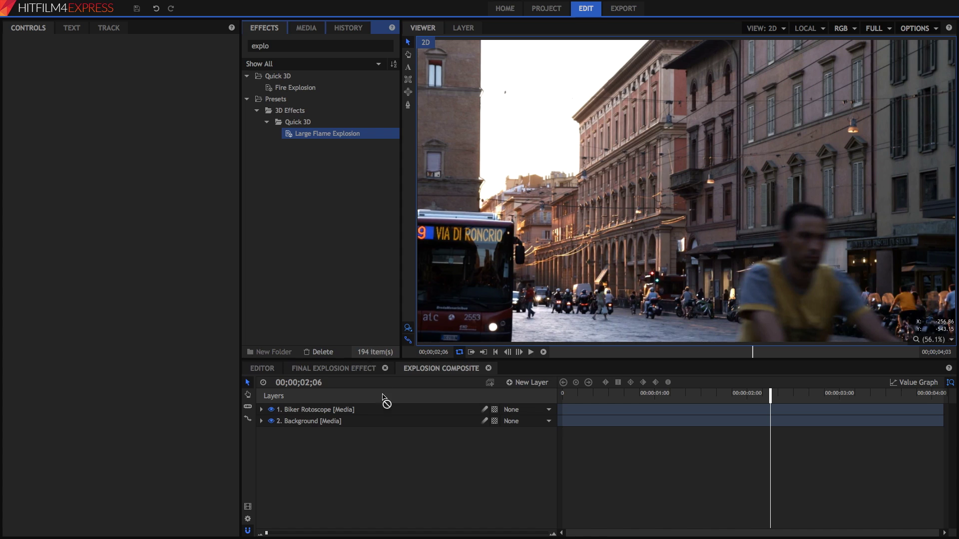
drag(384, 399, 391, 415)
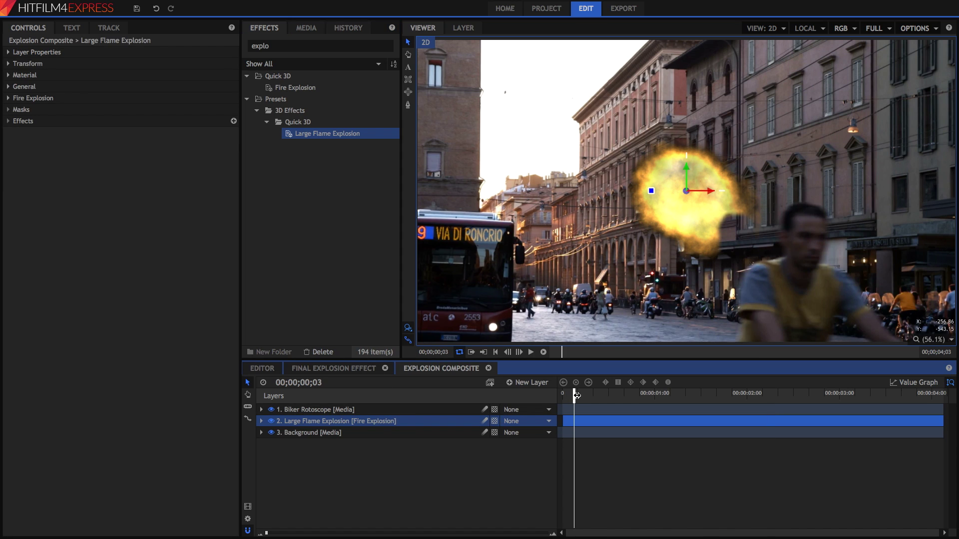
drag(574, 397, 678, 401)
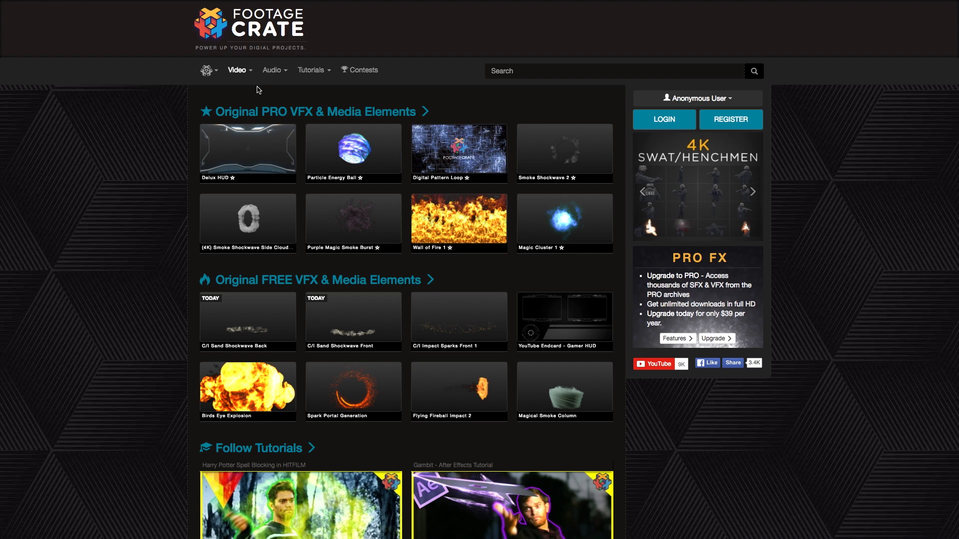
Open Footage Crate's Explosions video category, scroll its clip grid, then browse the video and sound categories
mouse_move(242, 76)
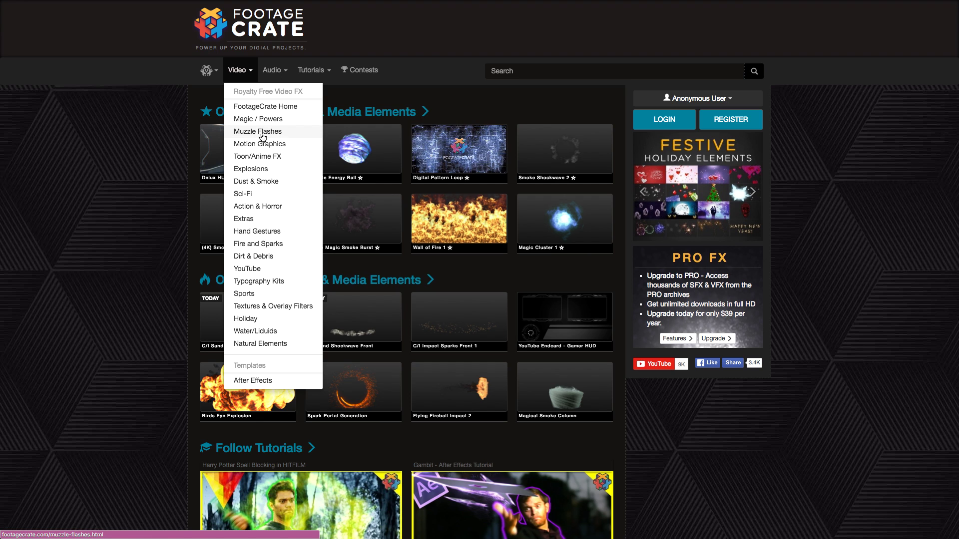
click(256, 169)
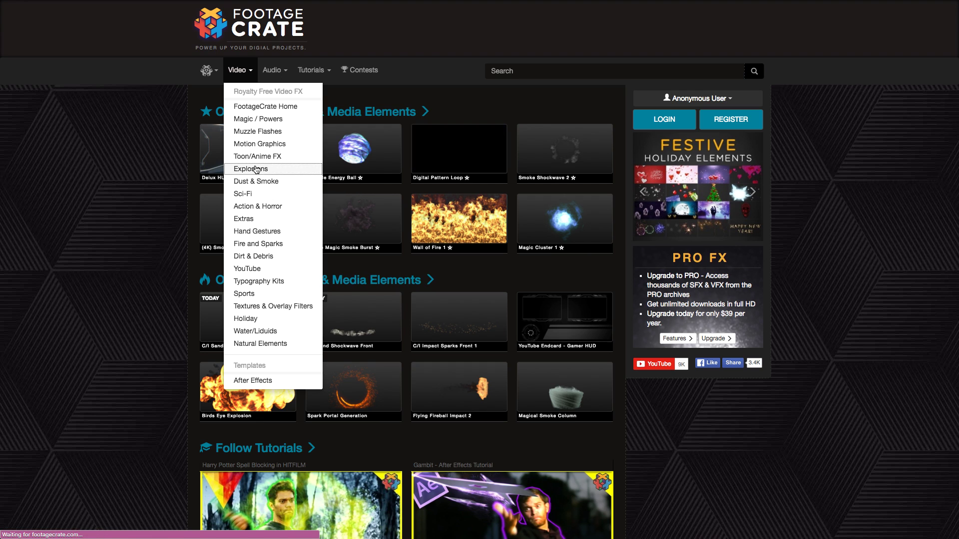
scroll(424, 214, down, 4)
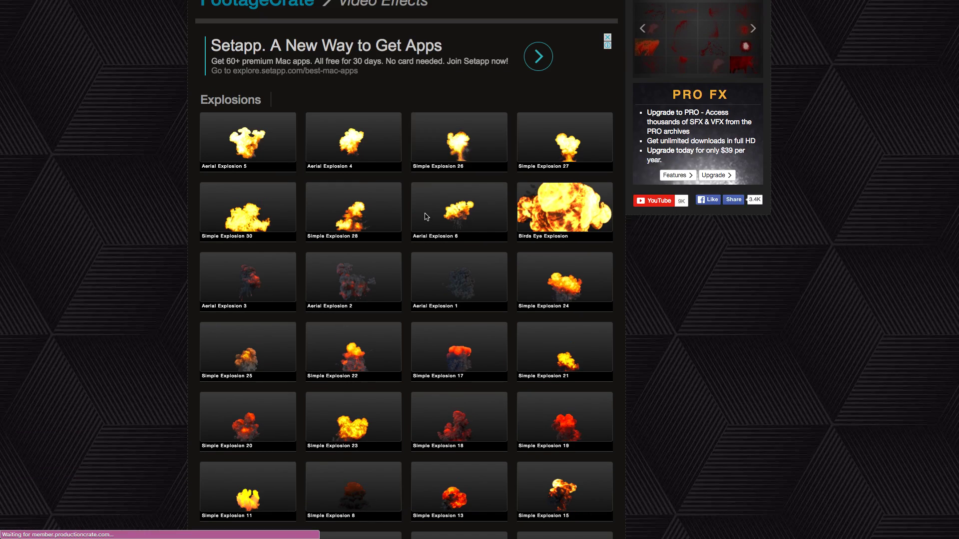
scroll(431, 224, down, 14)
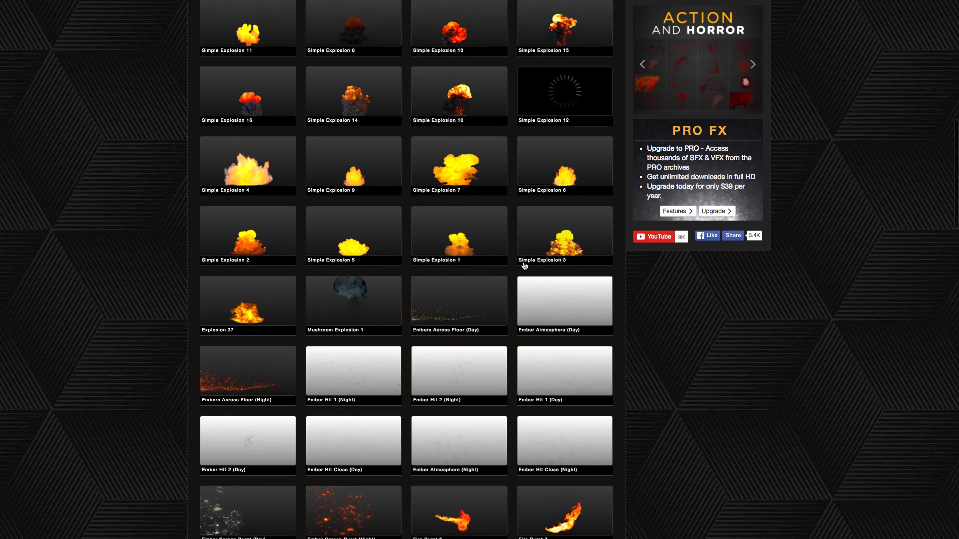
scroll(519, 267, down, 3)
scroll(519, 267, up, 20)
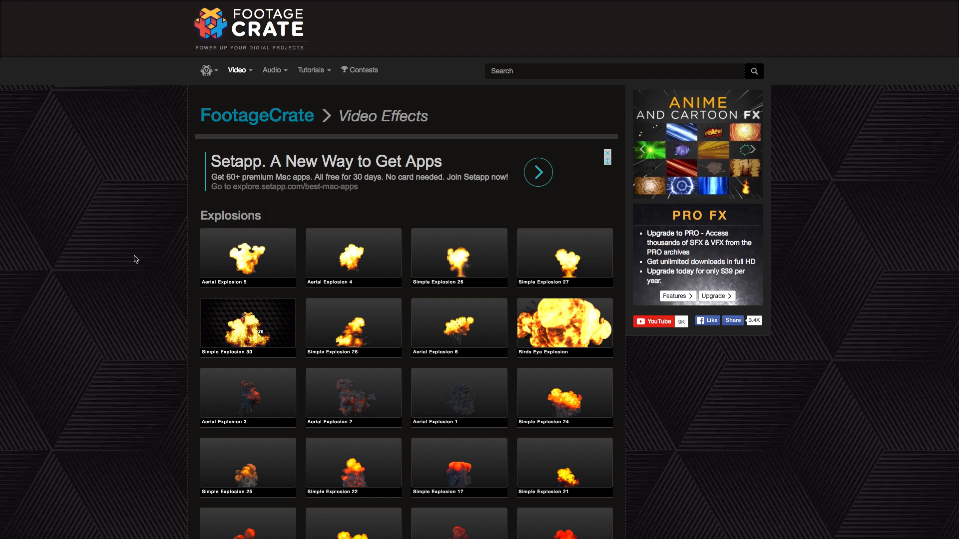
click(239, 70)
click(263, 70)
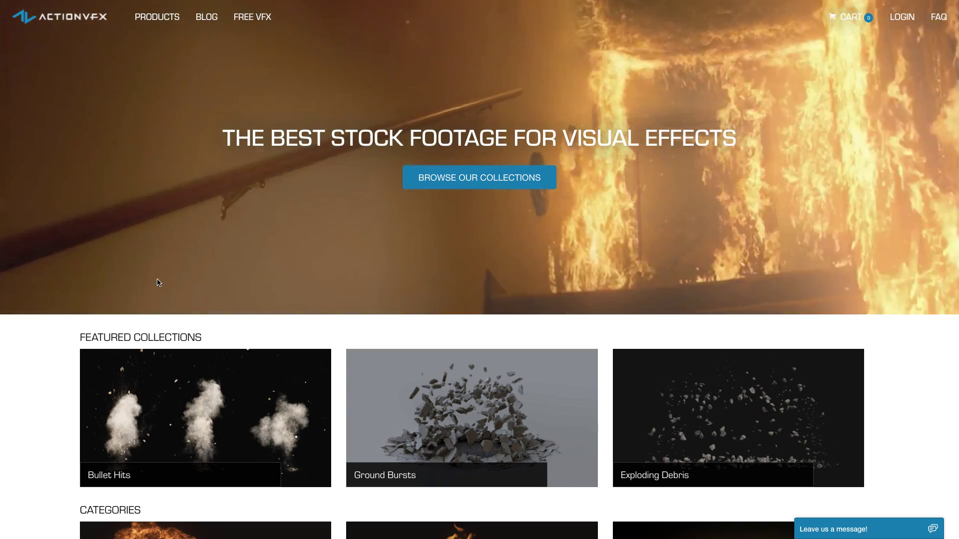
Open ActionVFX's Explosions category and browse the collection's features, prices and Large Explosion clips
scroll(189, 303, down, 3)
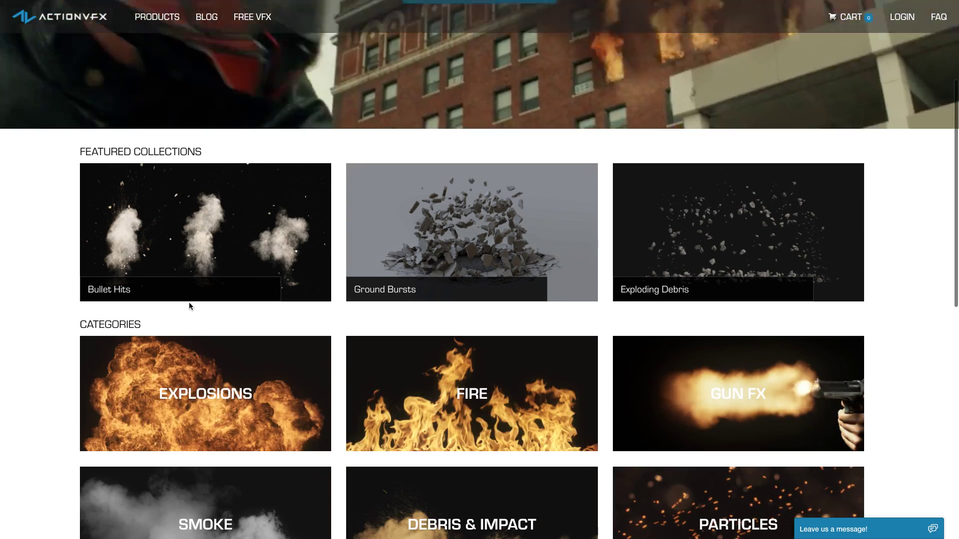
scroll(189, 303, down, 1)
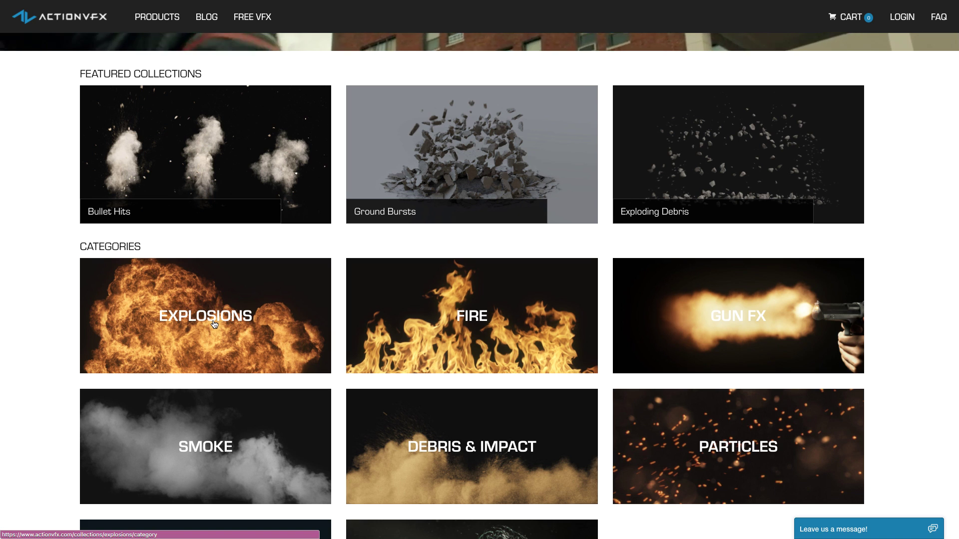
click(180, 344)
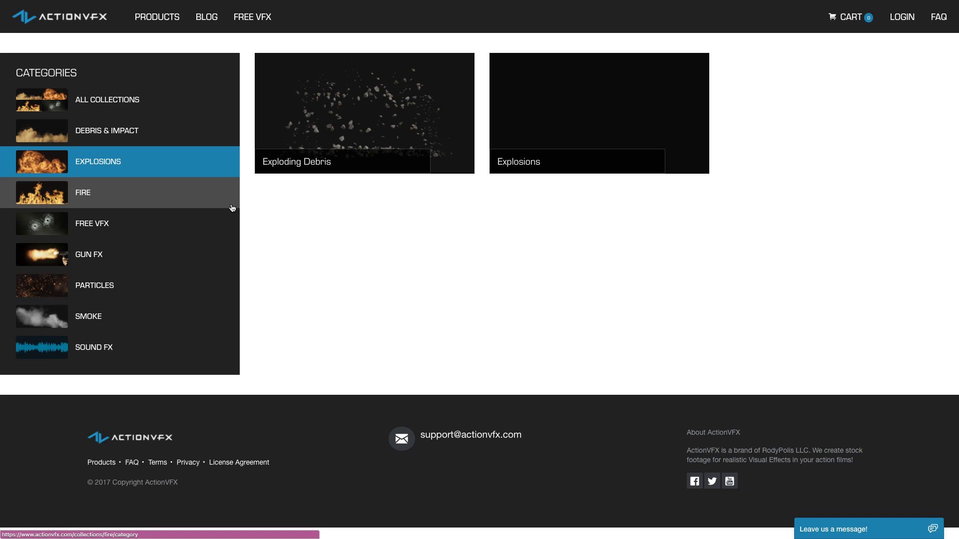
scroll(647, 238, down, 5)
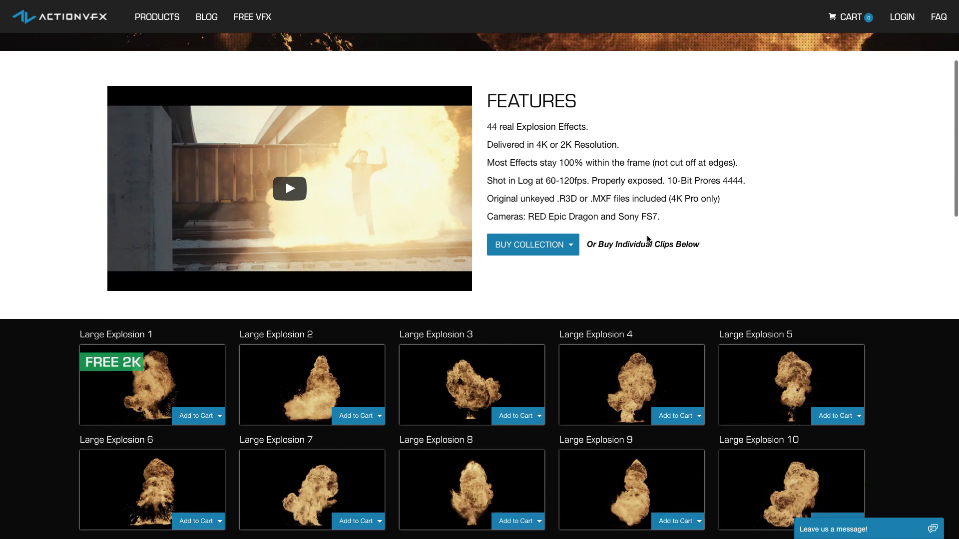
scroll(654, 247, down, 2)
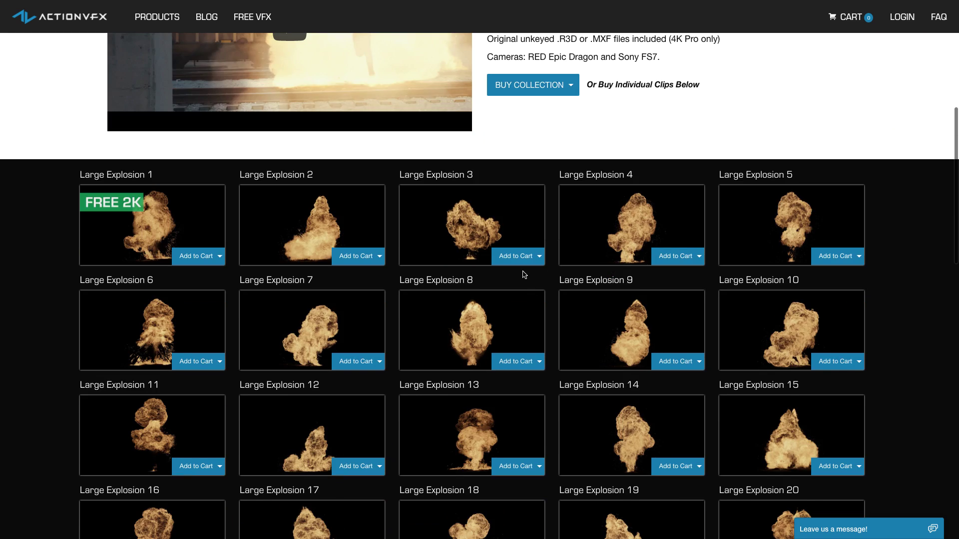
scroll(524, 264, up, 7)
mouse_move(573, 456)
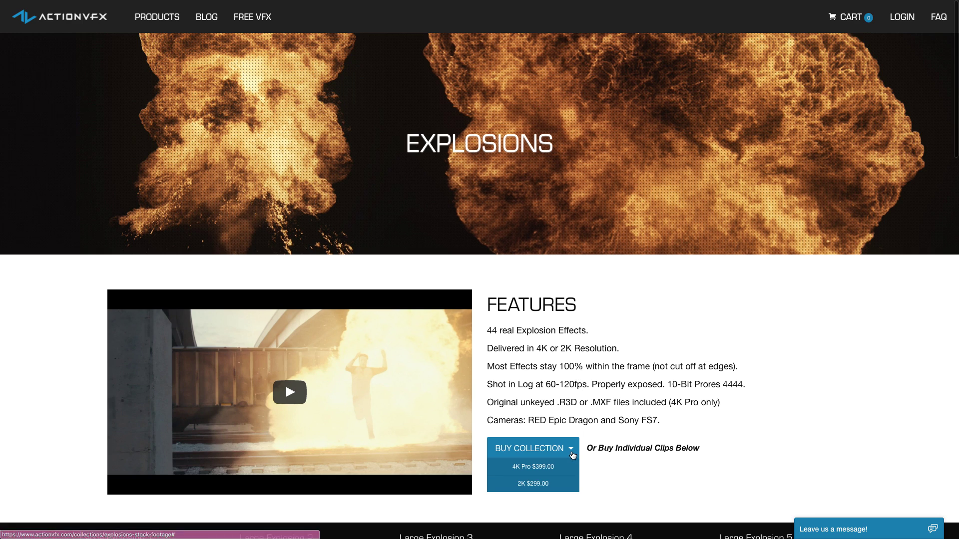
scroll(572, 455, down, 3)
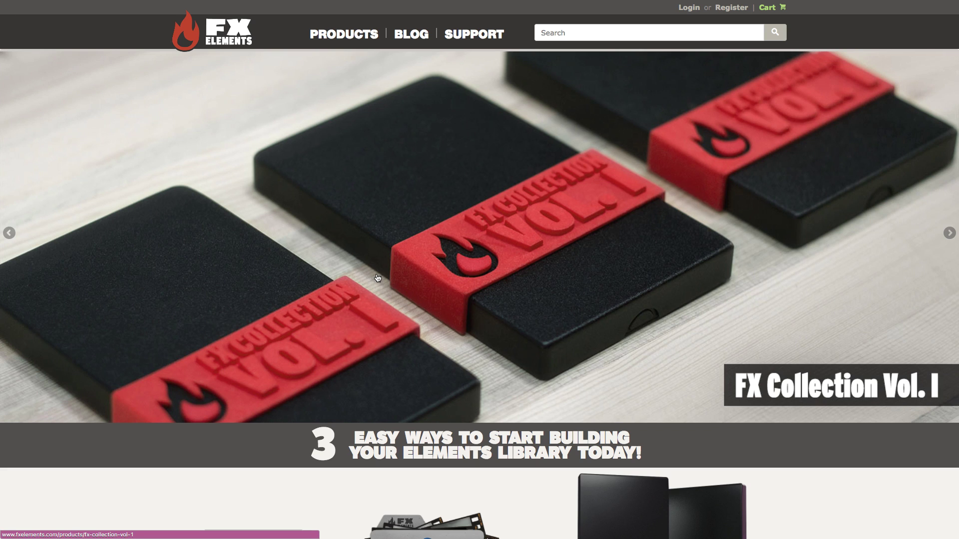
Advance the FX Elements banner to Free Clip of the Month and open the Water Splash - 001 page
click(949, 234)
click(950, 234)
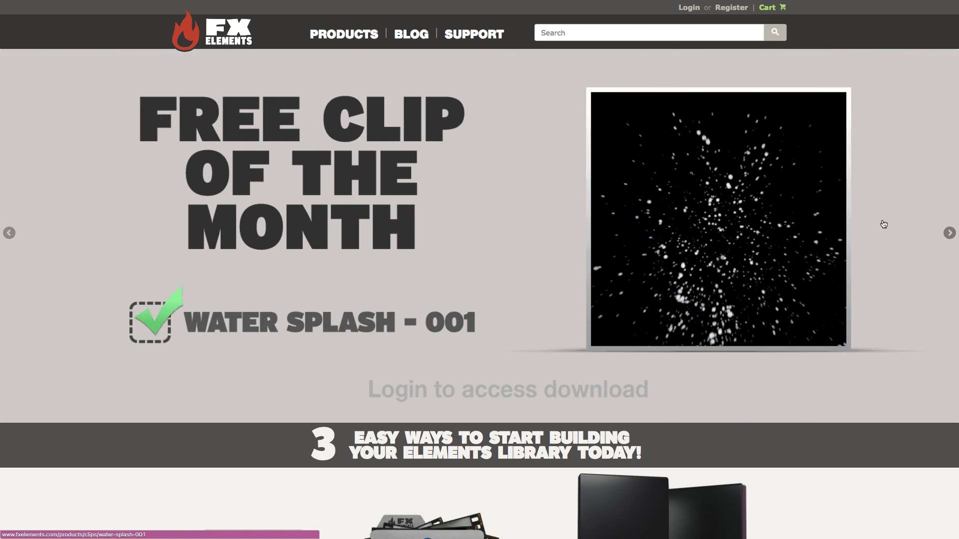
click(524, 250)
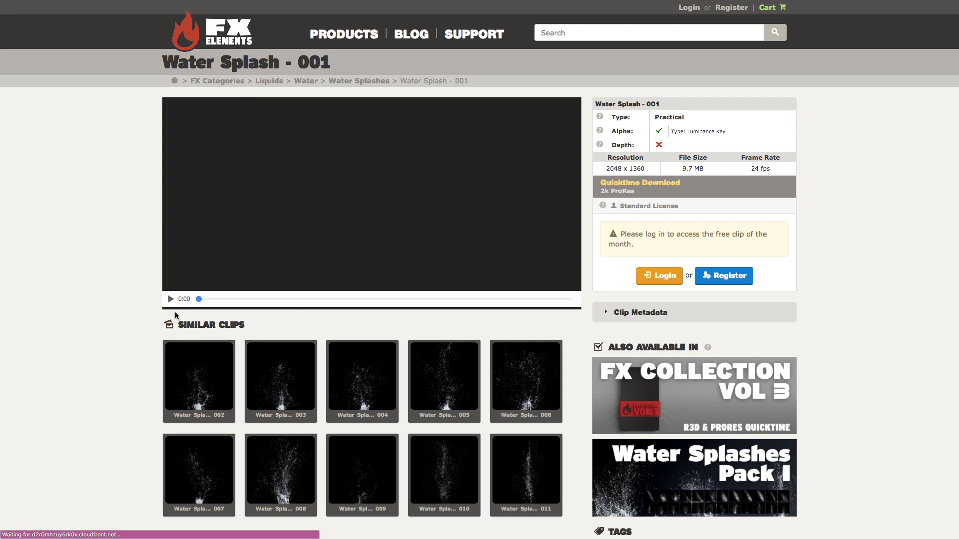
scroll(297, 308, down, 2)
mouse_move(296, 306)
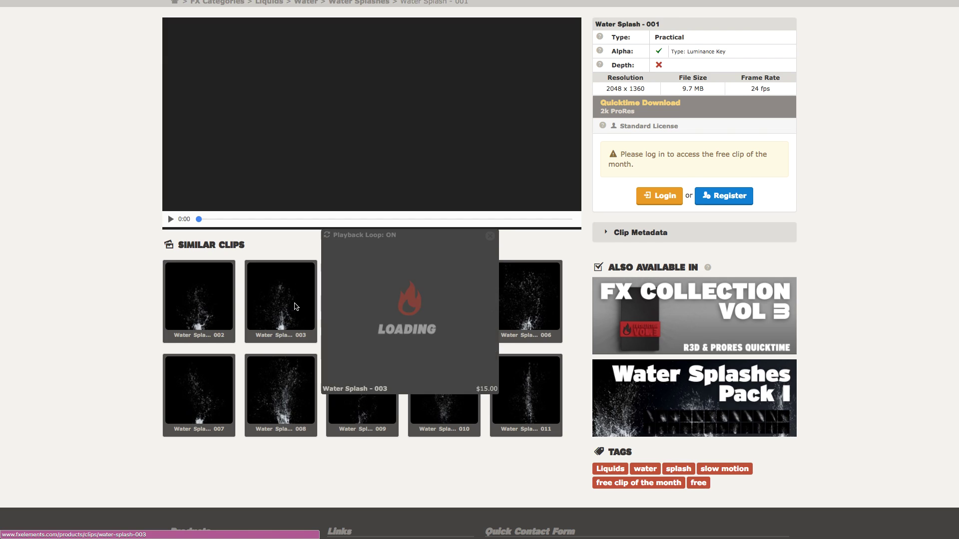
scroll(296, 306, up, 2)
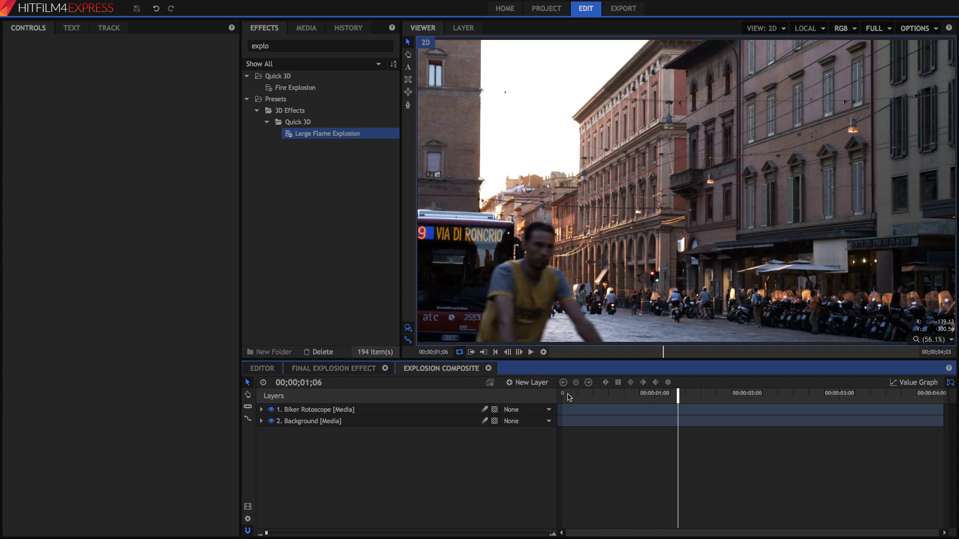
Play the Explosion Composite from the start and stop at 01;16
click(580, 397)
key(space)
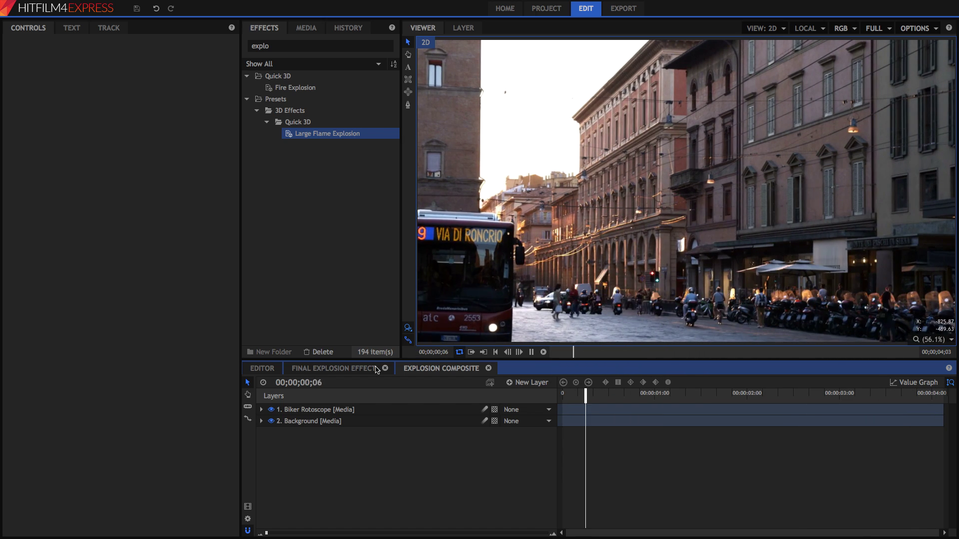
key(space)
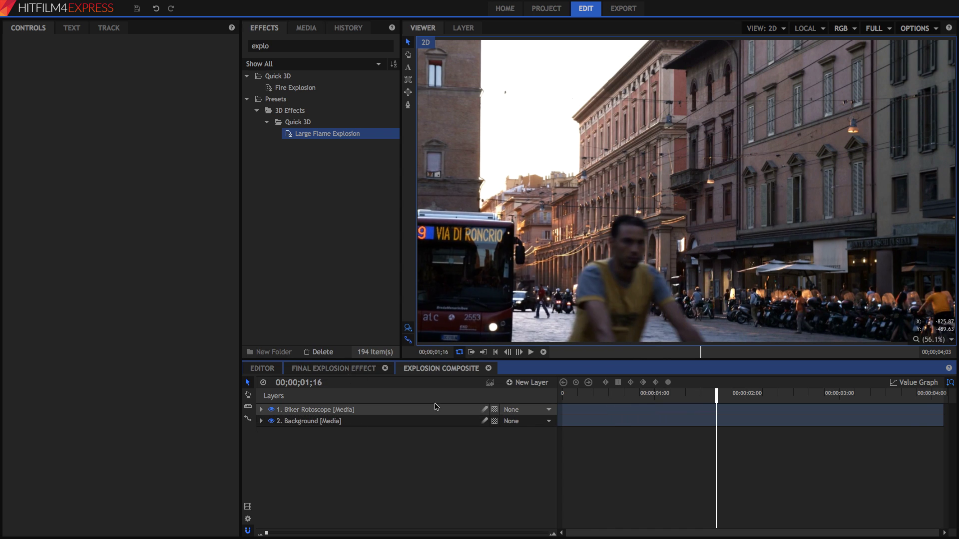
Create a new plane layer below Biker Rotoscope, then hide it to reveal the street
click(531, 383)
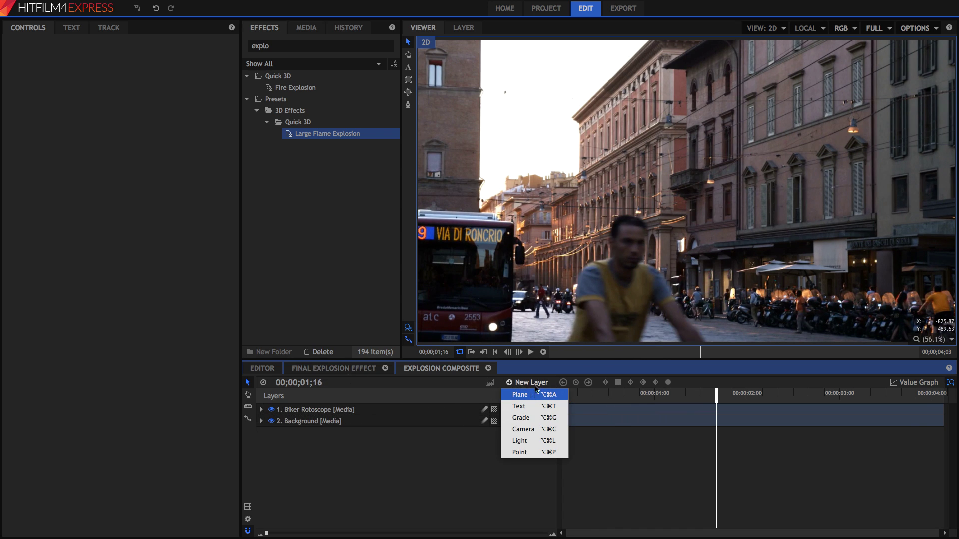
click(535, 392)
click(540, 320)
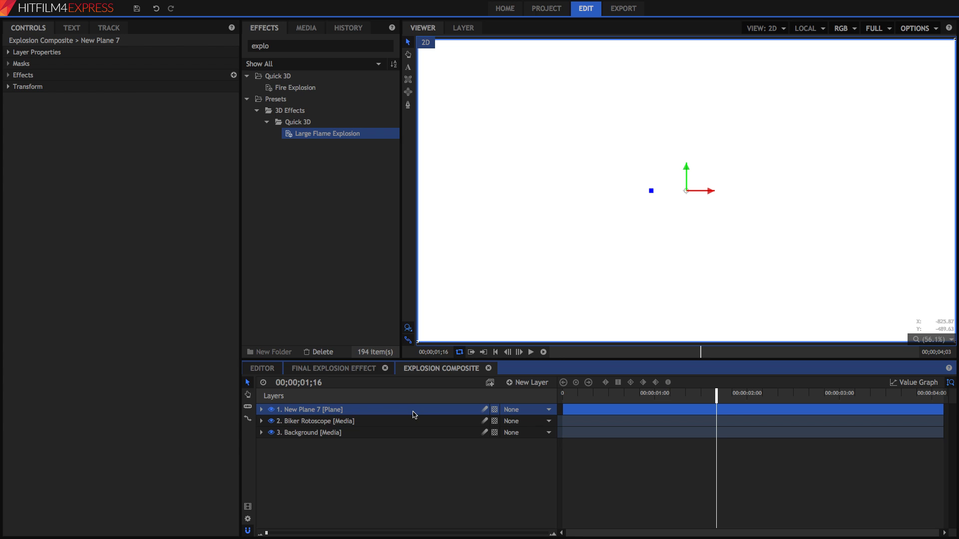
drag(413, 415, 415, 430)
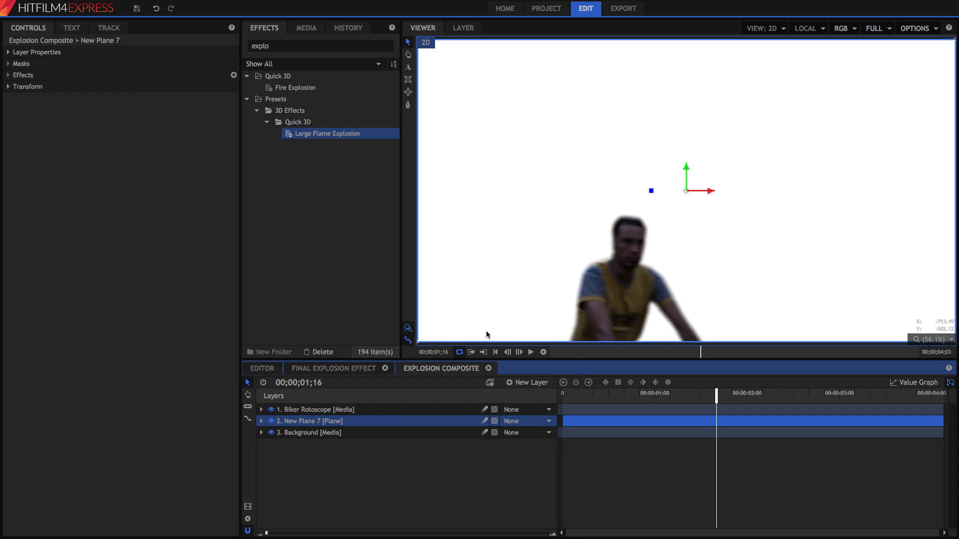
click(311, 410)
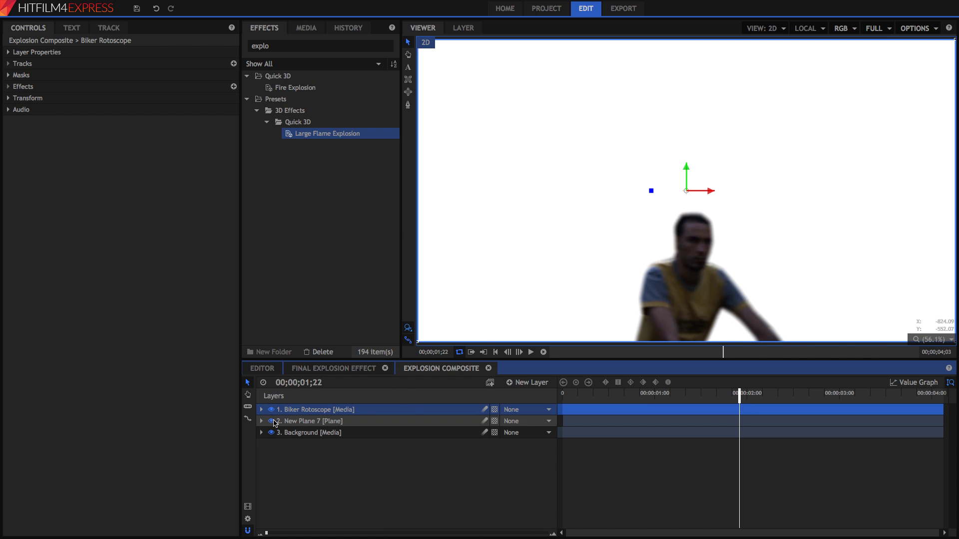
click(271, 421)
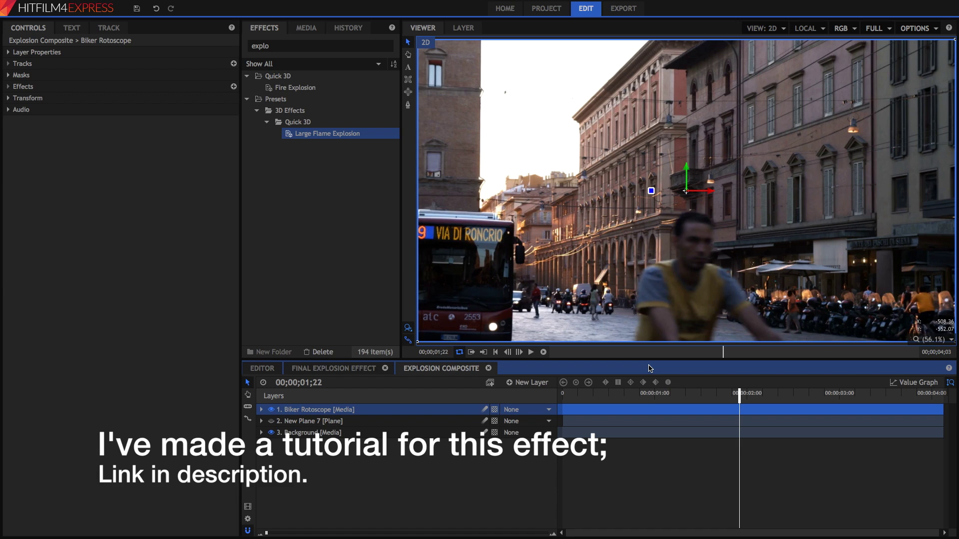
Delete New Plane 7, add CG-GasBomb-005c.mov above the background, and go to 00;00;00;16
click(436, 422)
key(Delete)
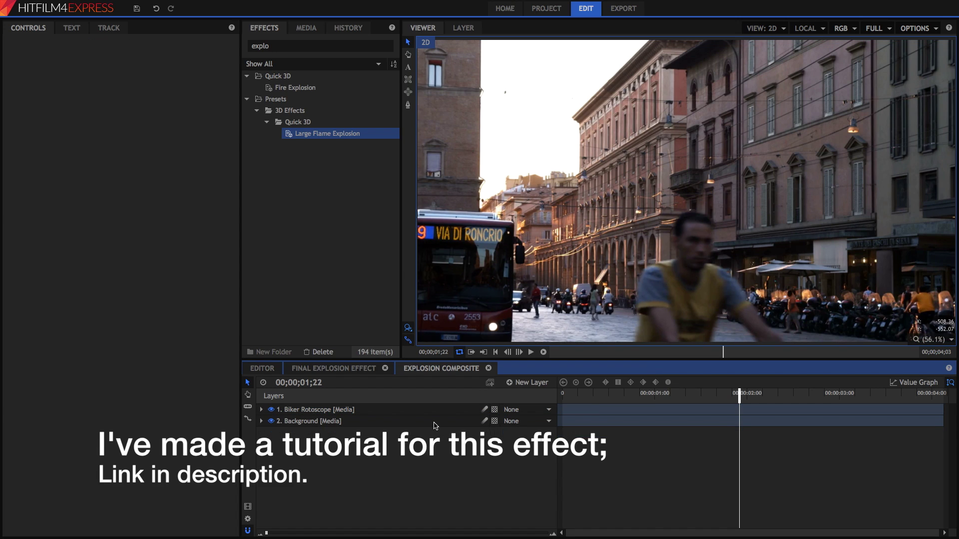
click(306, 28)
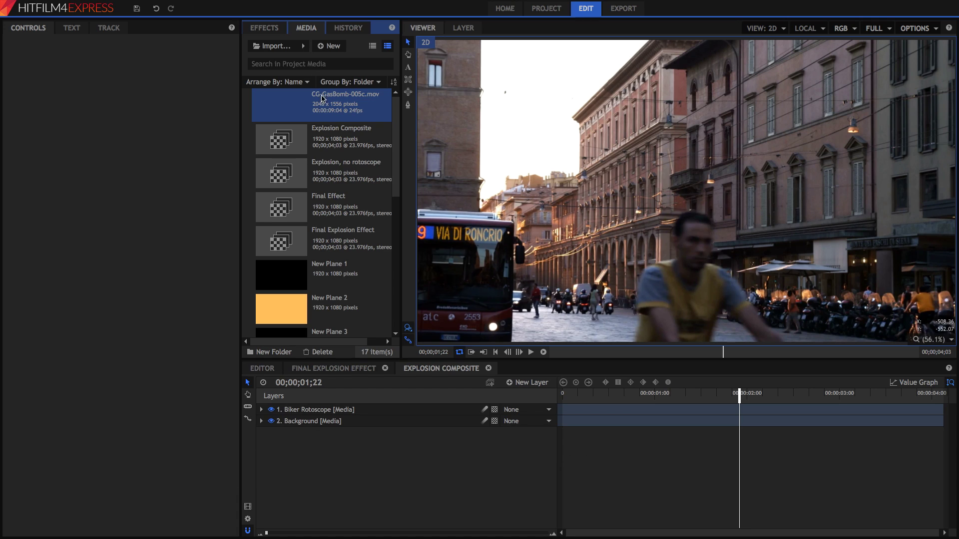
drag(333, 145, 388, 421)
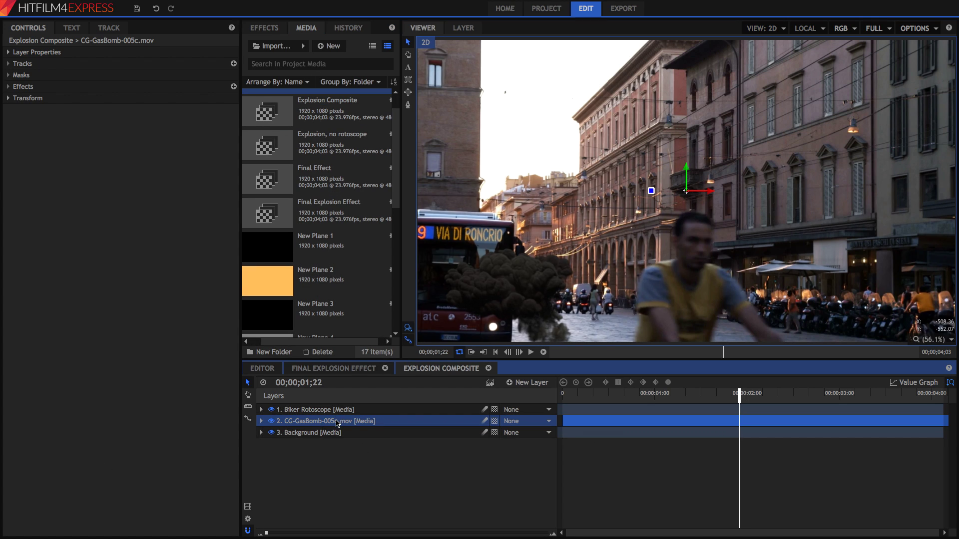
click(590, 393)
click(624, 393)
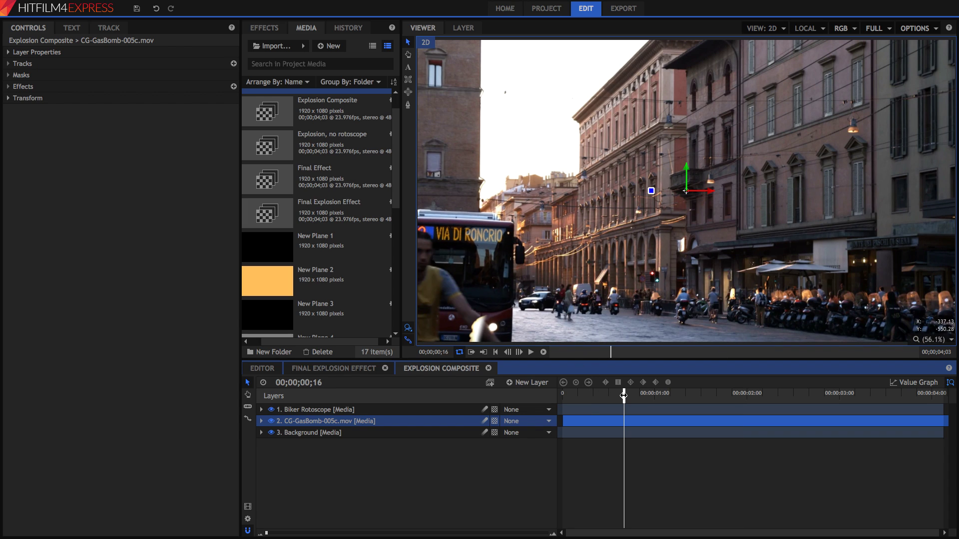
Set the explosion's anchor to -617, -657, place it on the street, and scale to 85%
drag(706, 188, 771, 124)
drag(211, 121, 105, 121)
drag(232, 121, 80, 121)
key(ctrl+z)
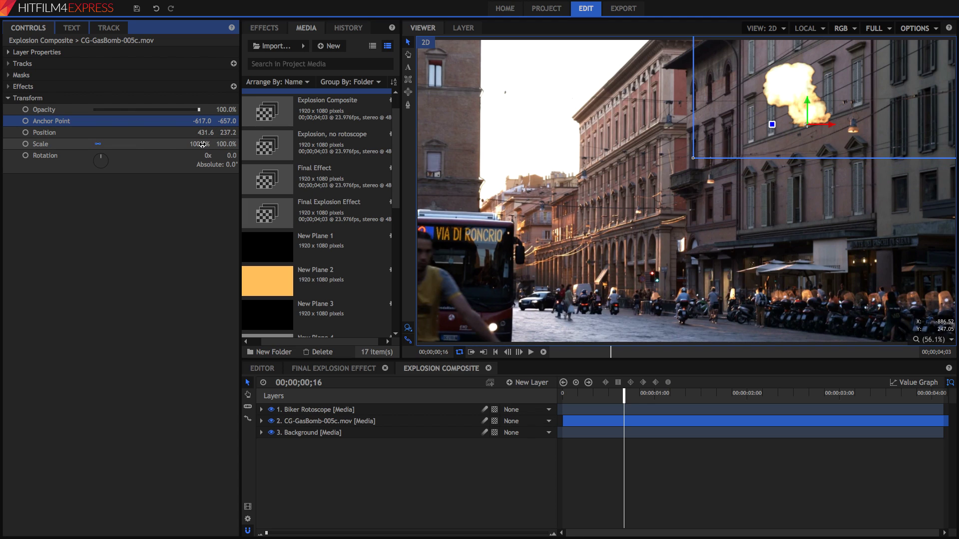
drag(202, 145, 175, 145)
drag(814, 127, 643, 319)
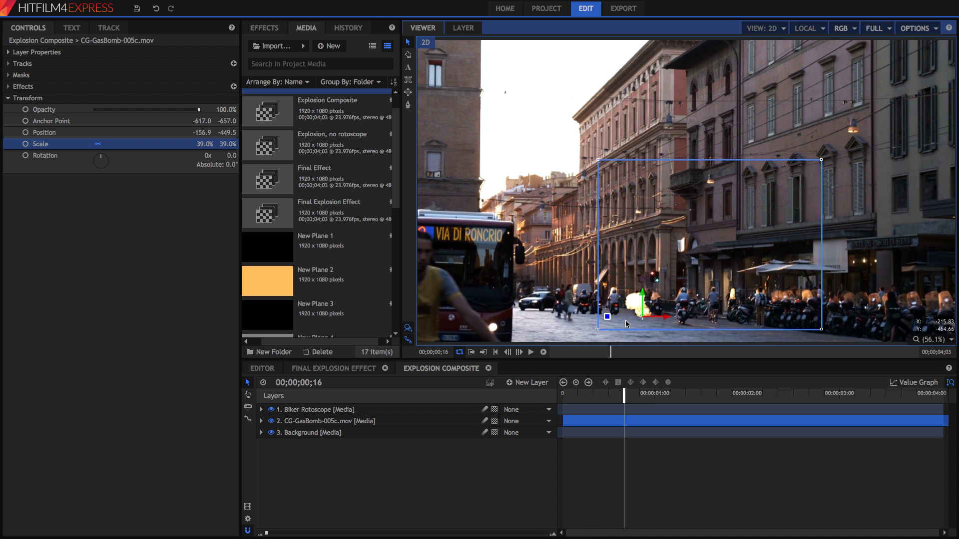
drag(204, 144, 220, 144)
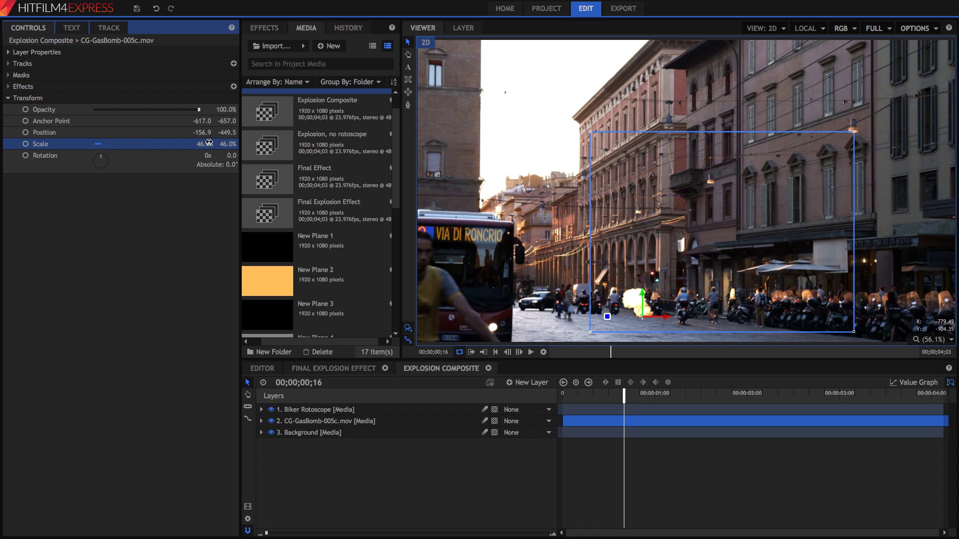
key(space)
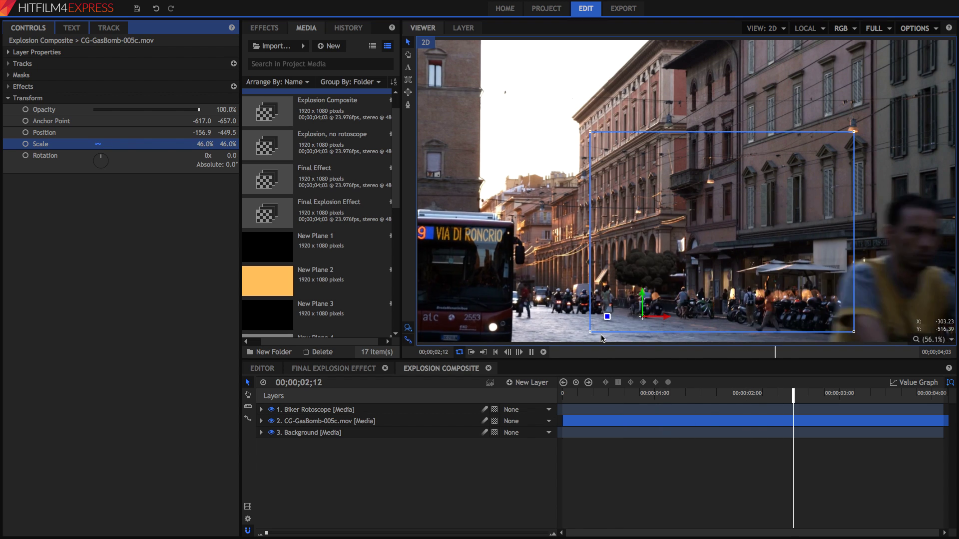
key(space)
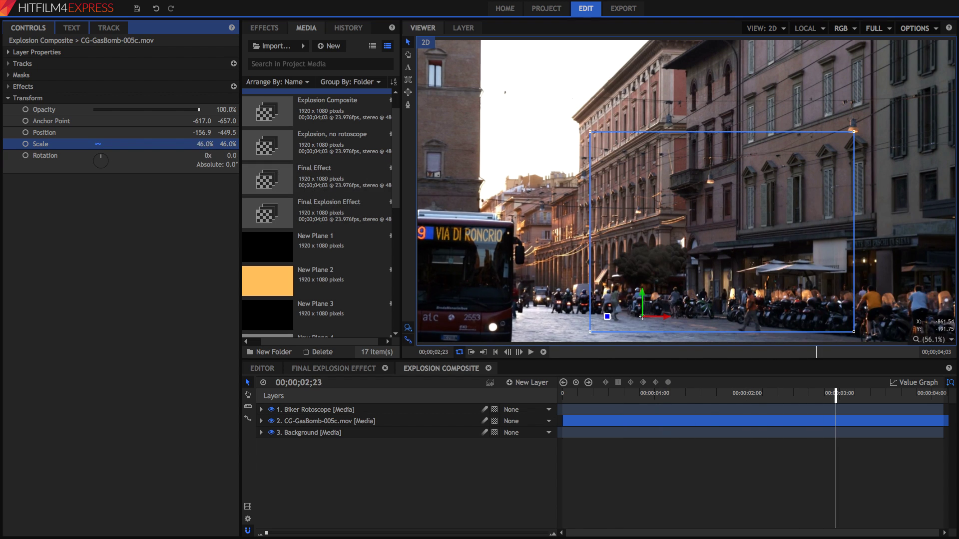
drag(204, 144, 272, 225)
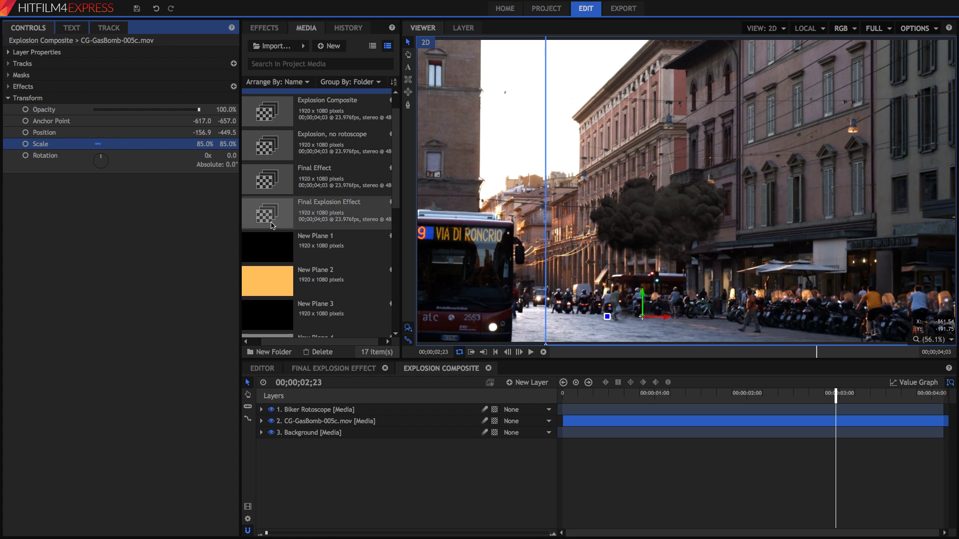
Check the CG-GasBomb-005c.mov layer's blend mode and leave it on Normal
click(603, 220)
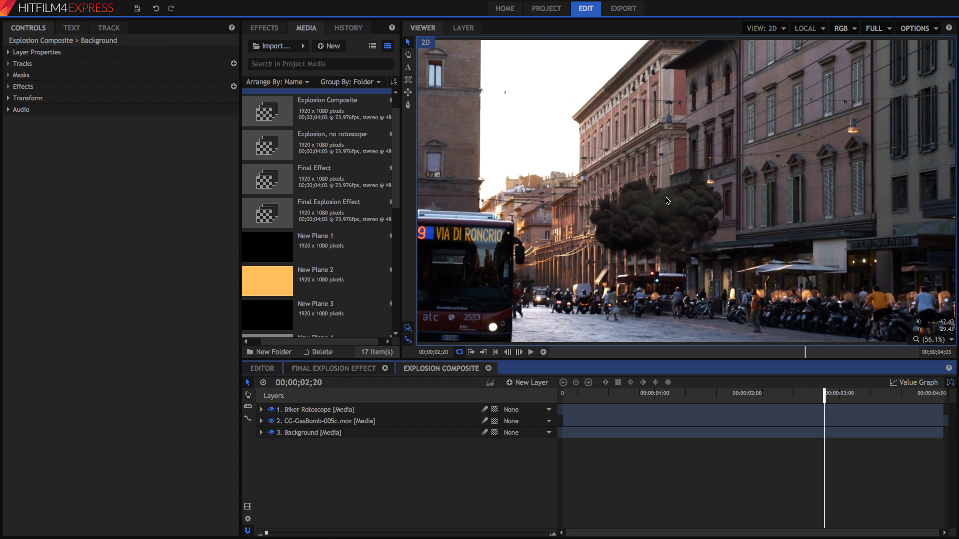
click(329, 424)
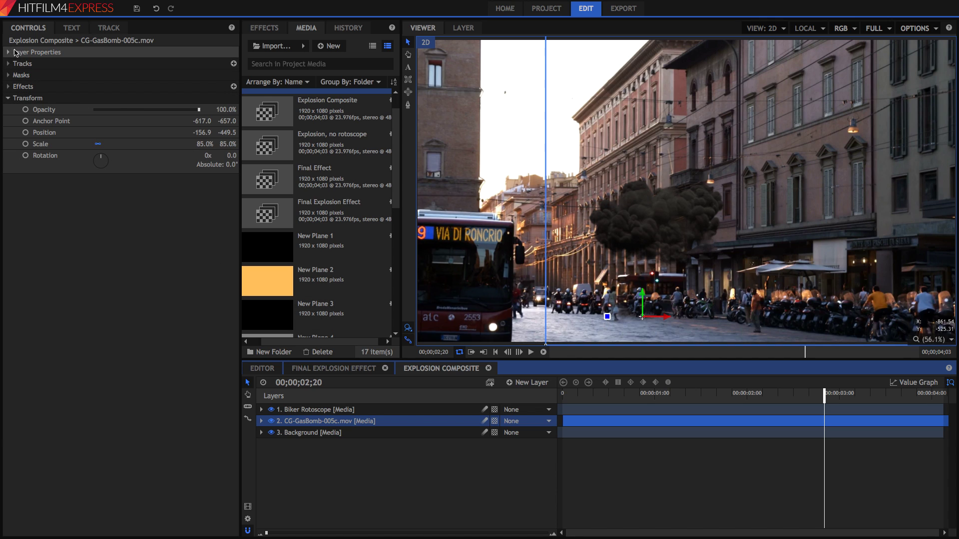
click(8, 52)
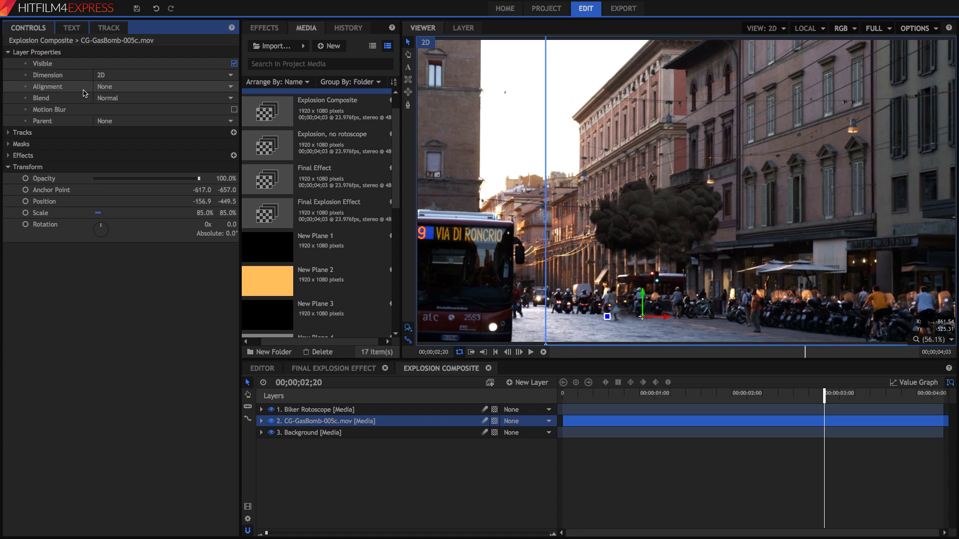
click(105, 99)
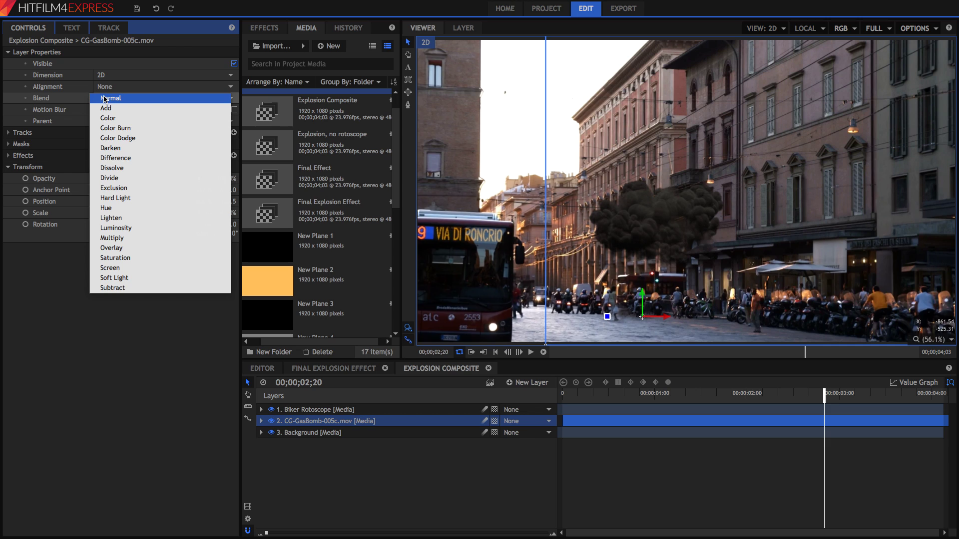
click(40, 138)
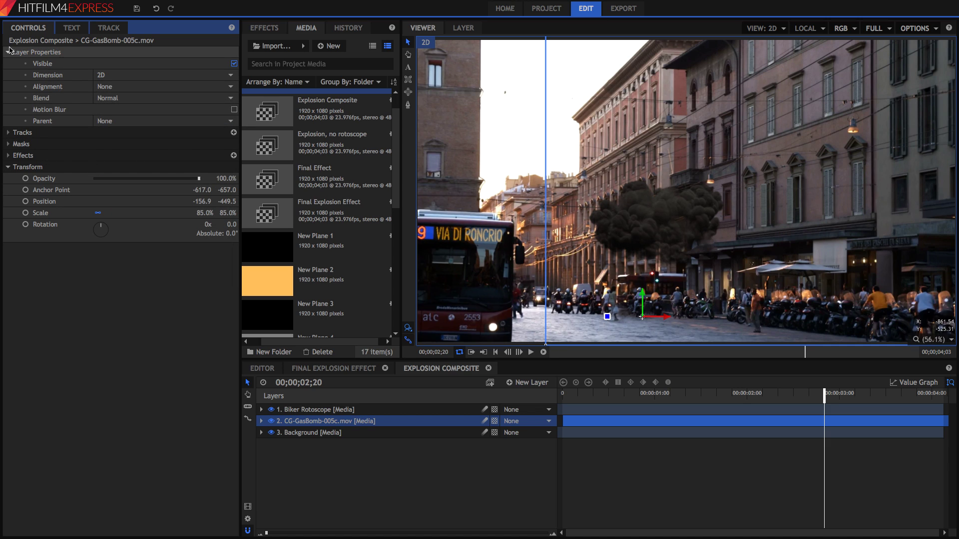
click(8, 52)
Search the effects library for 'demu', then for 'lumi'
click(265, 28)
click(269, 45)
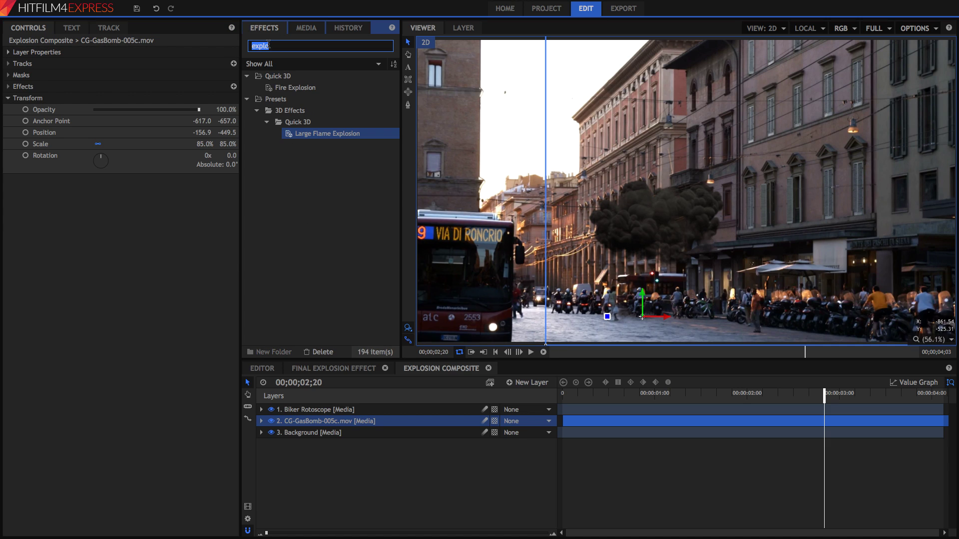
text(demu)
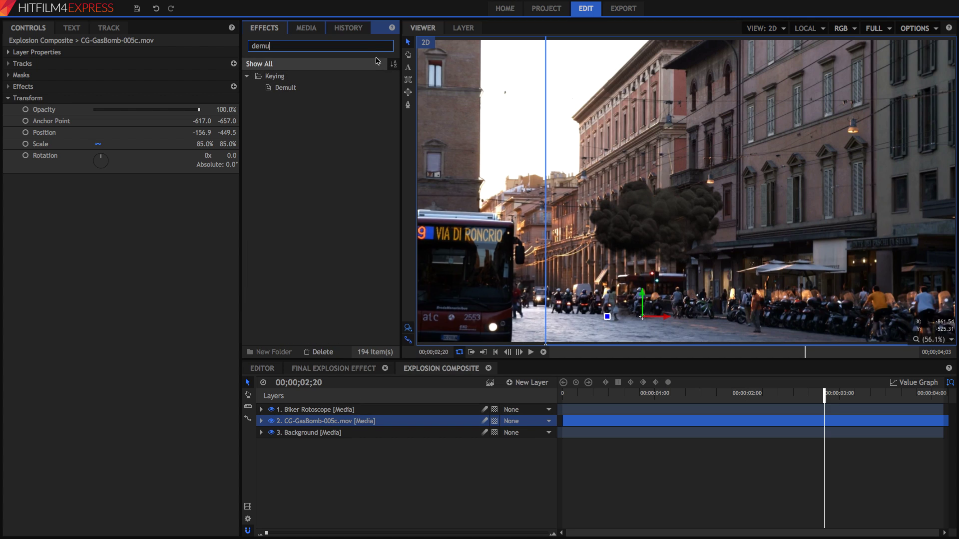
click(363, 44)
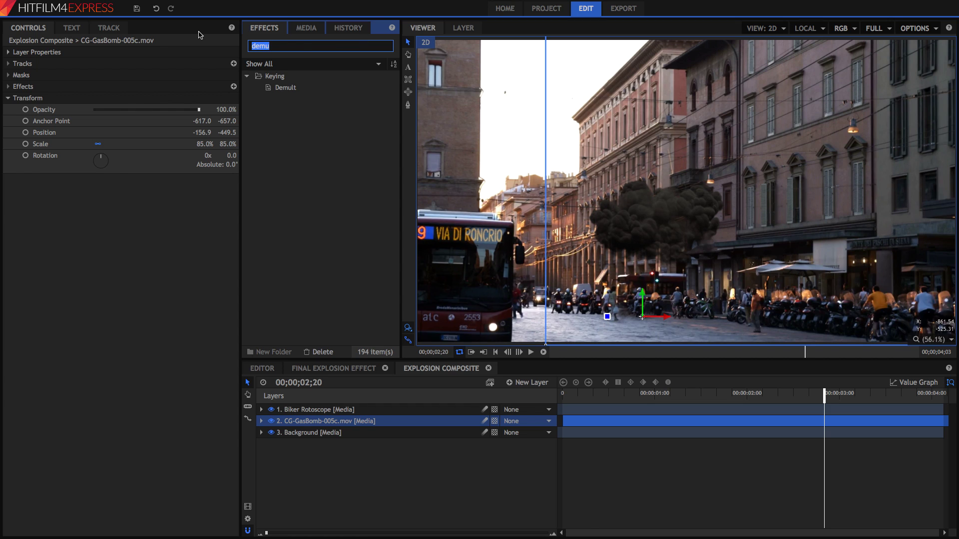
key(BackSpace)
text(lumi)
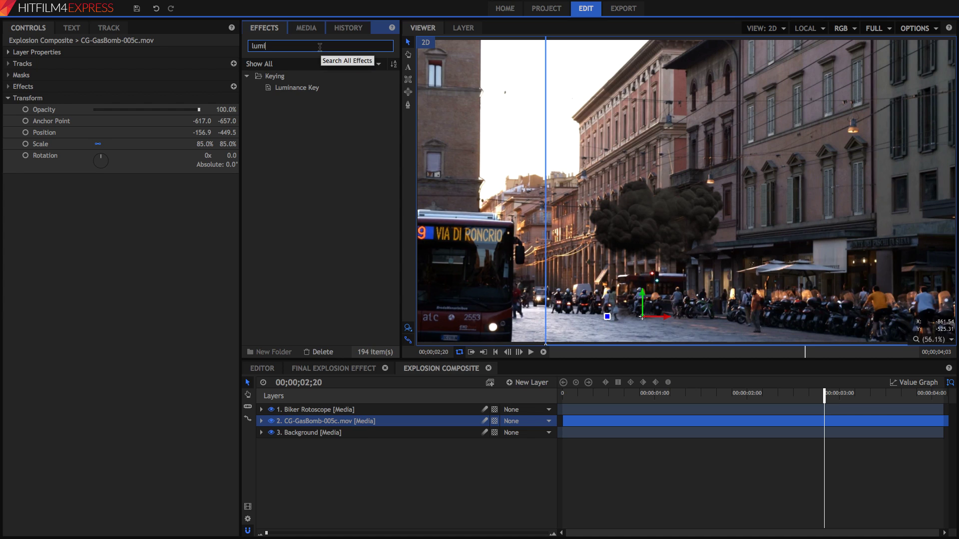
Clear the effects search and play the composite from the start
key(BackSpace)
key(BackSpace)
key(BackSpace)
key(BackSpace)
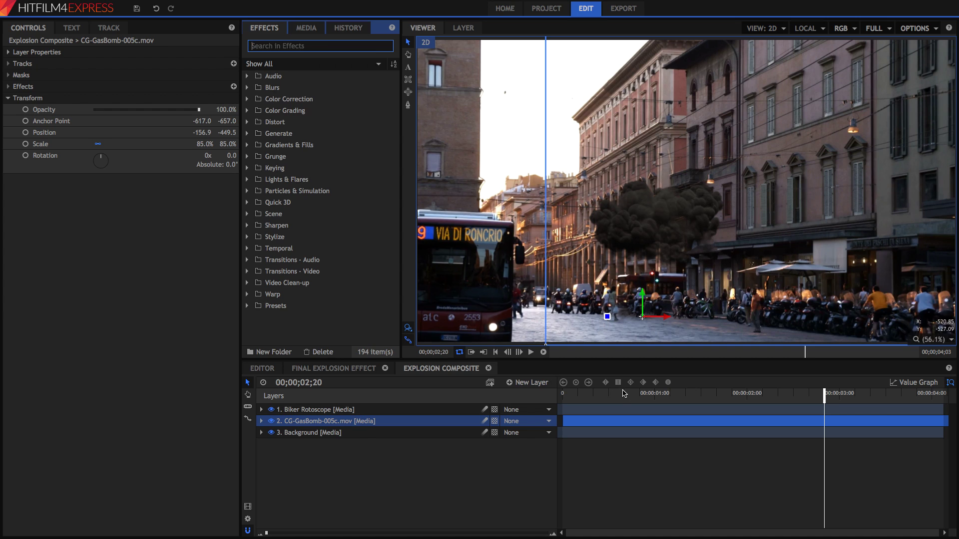
click(575, 394)
key(space)
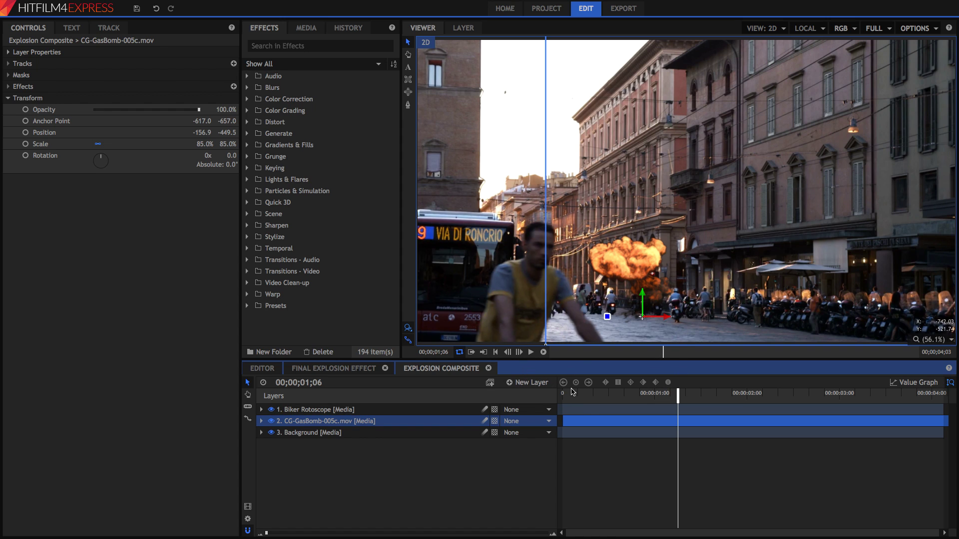
Apply Brightness & Contrast (Brightness 2.0, Contrast 16.0) to CG-GasBomb, then search effects for 'hu'
click(345, 46)
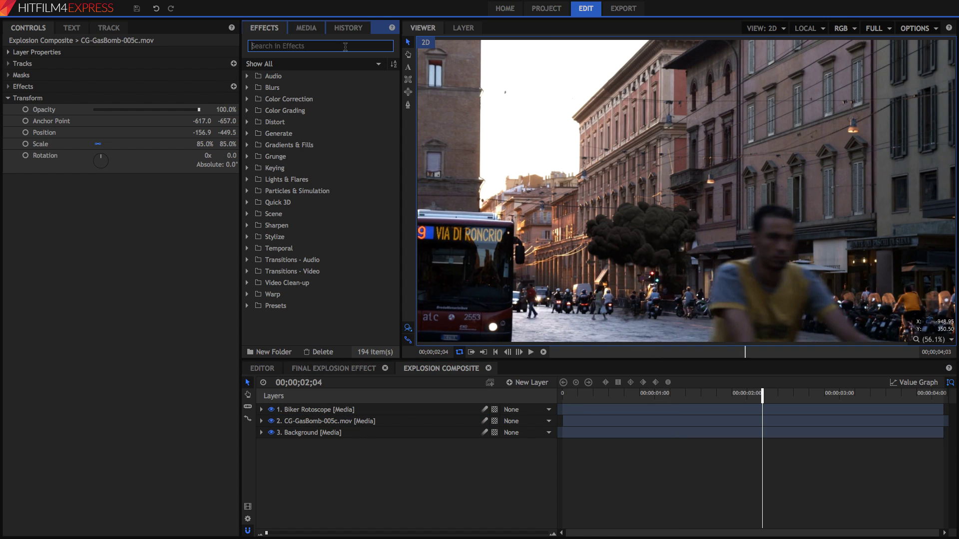
text(bri)
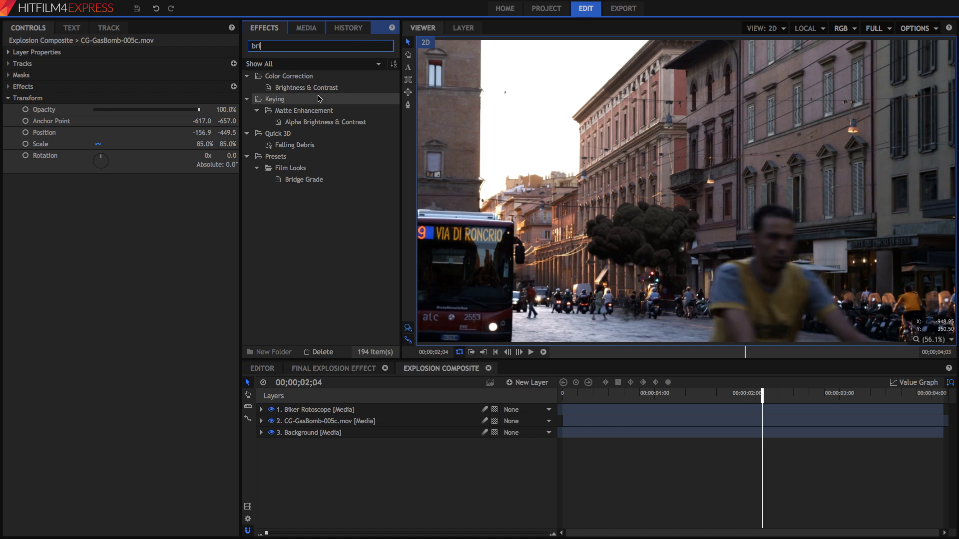
drag(320, 88, 356, 425)
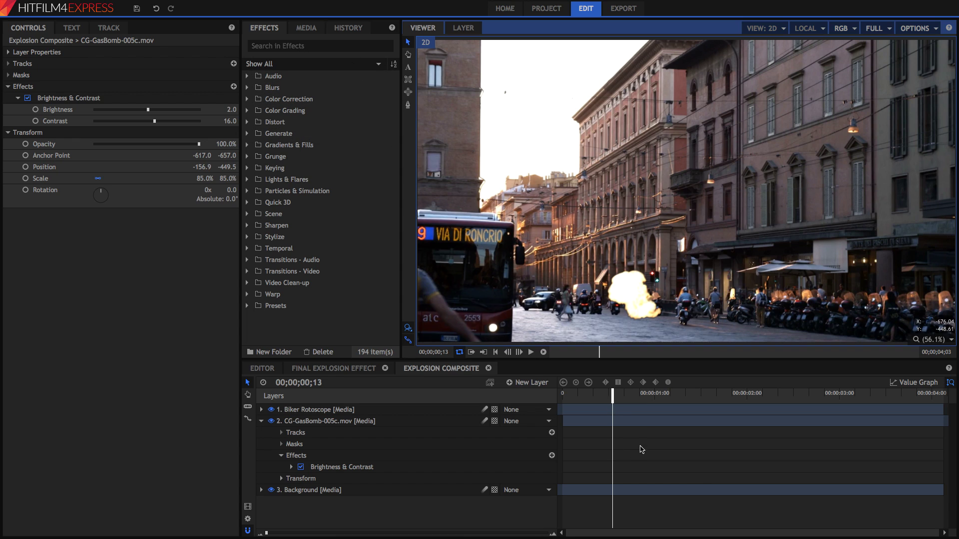
click(623, 394)
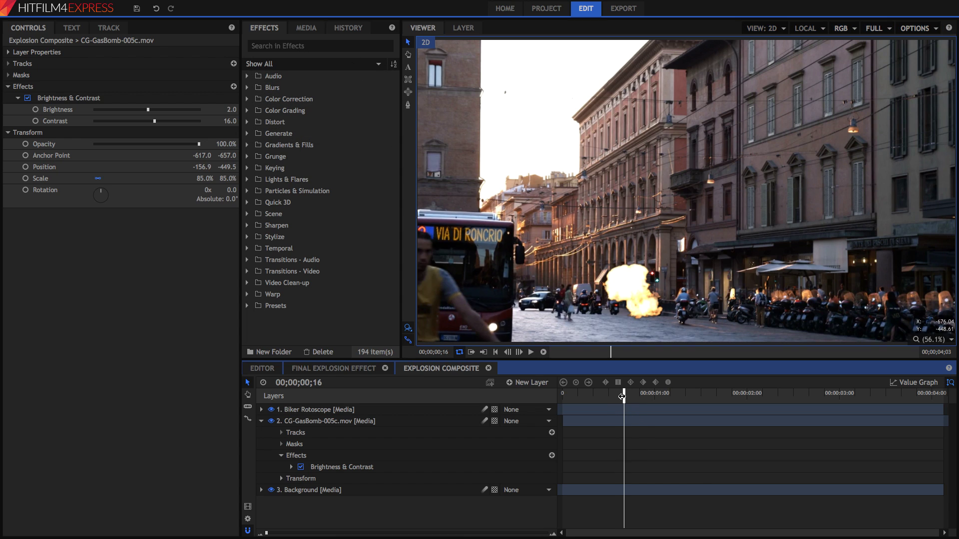
click(327, 46)
text(hu)
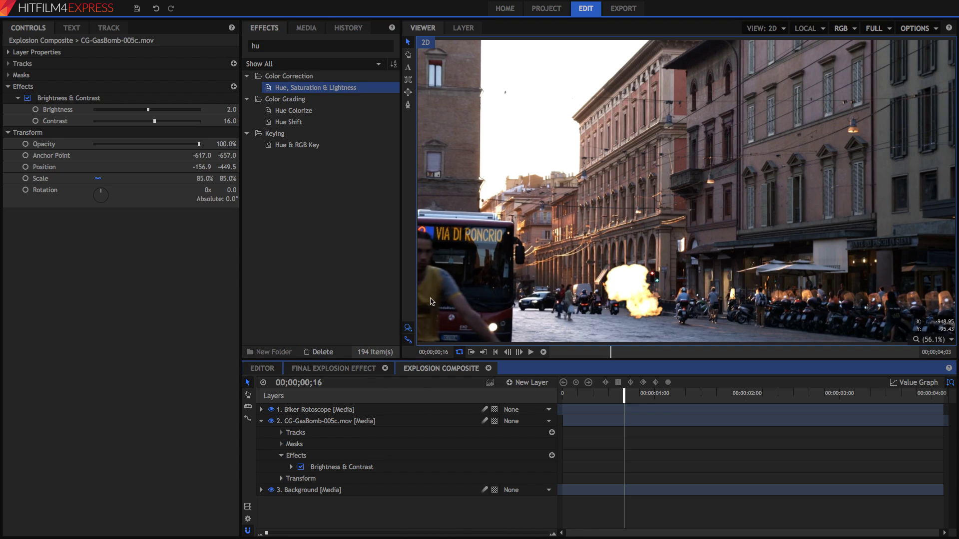
Apply Hue, Saturation & Lightness to the explosion and lower Saturation to -18
drag(452, 401, 15, 134)
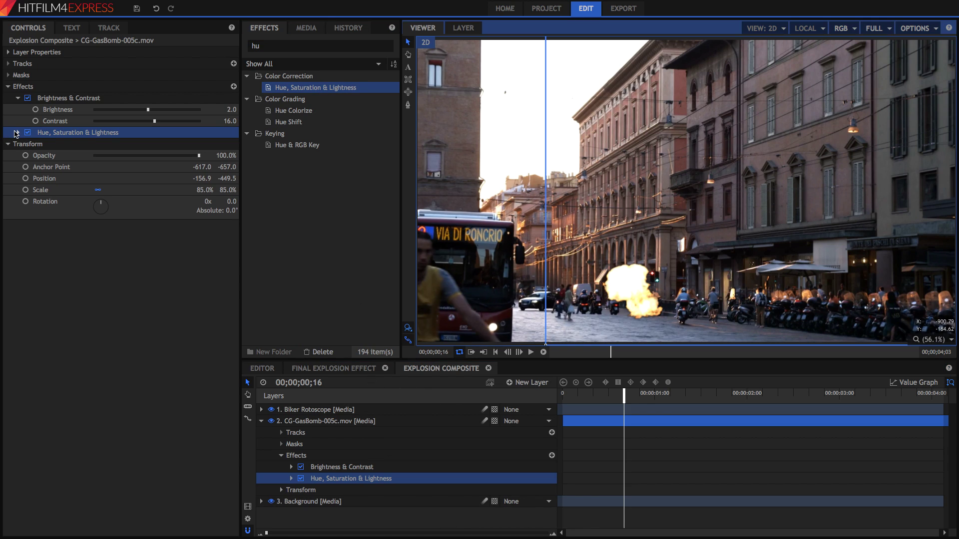
click(16, 133)
click(28, 144)
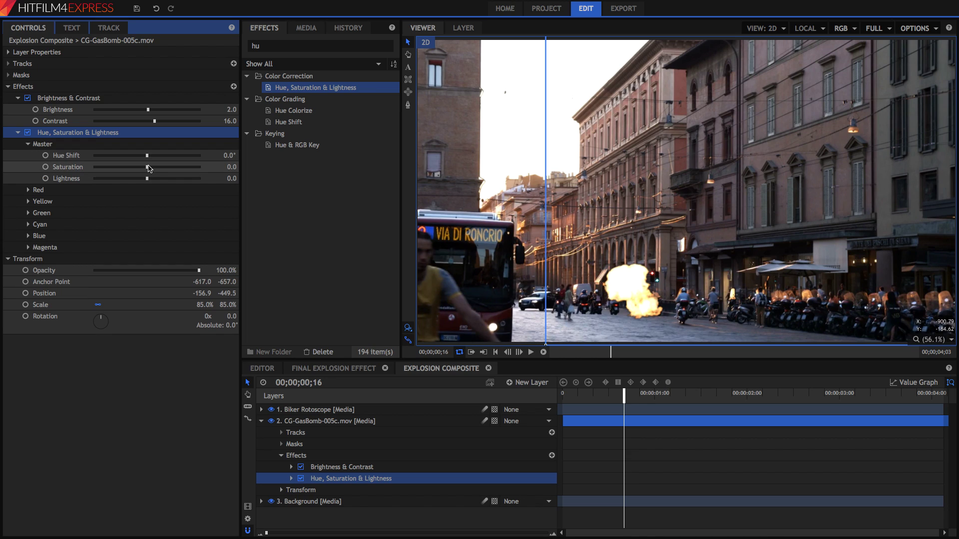
drag(151, 168, 218, 180)
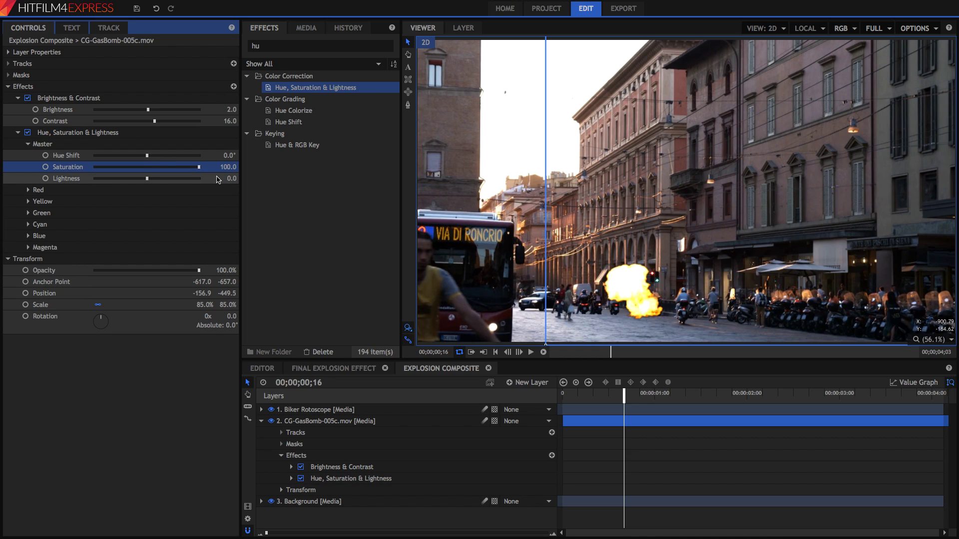
key(space)
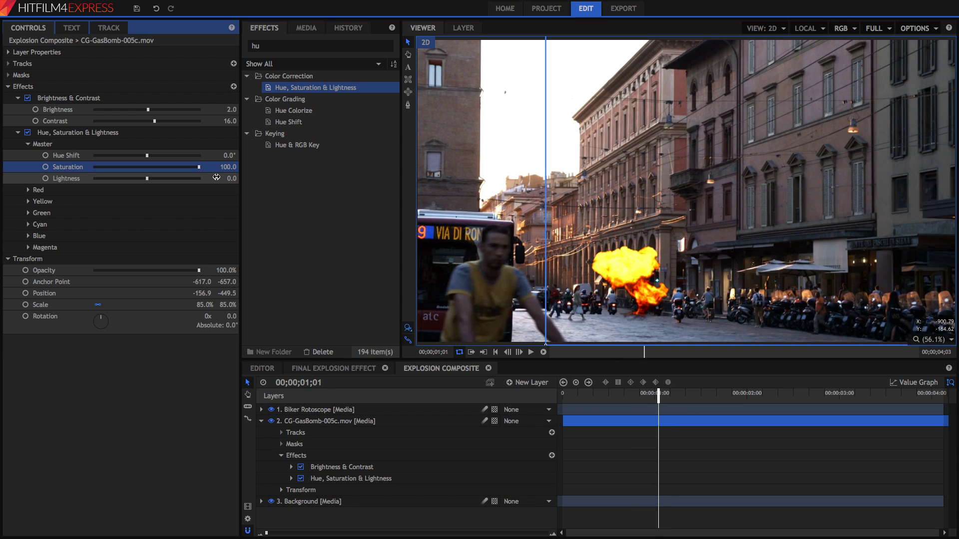
drag(174, 168, 140, 158)
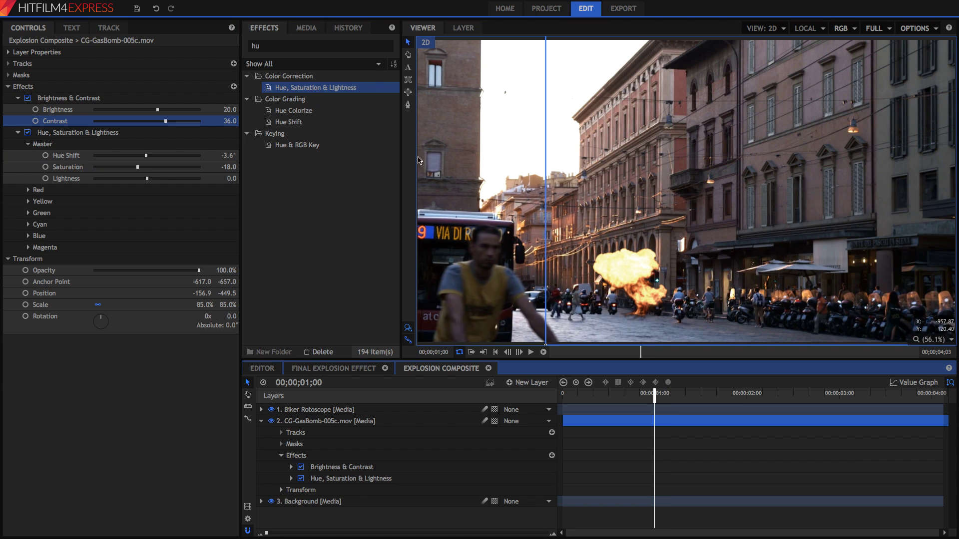
Return to an earlier frame of the explosion and bring up the Biker Rotoscope layer's settings
scroll(633, 292, up, 5)
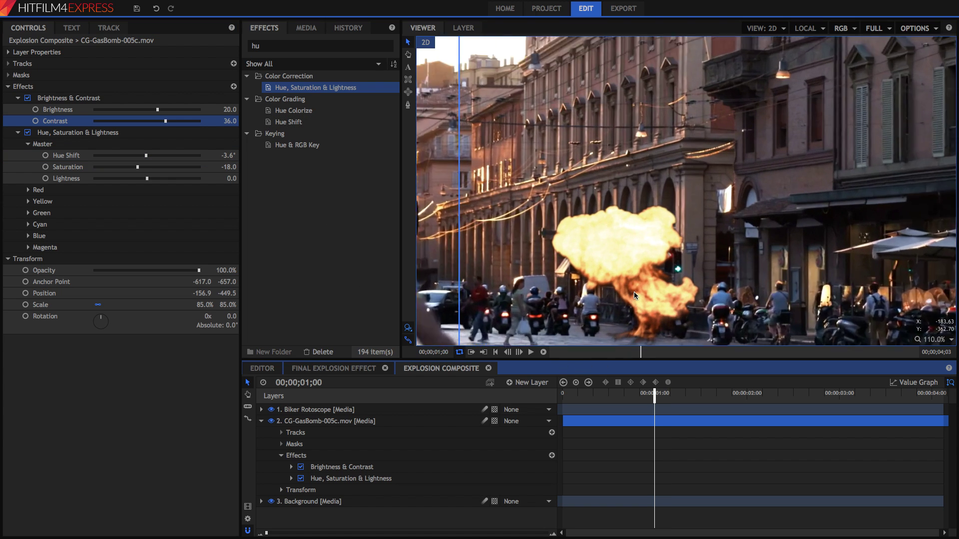
click(605, 396)
click(615, 250)
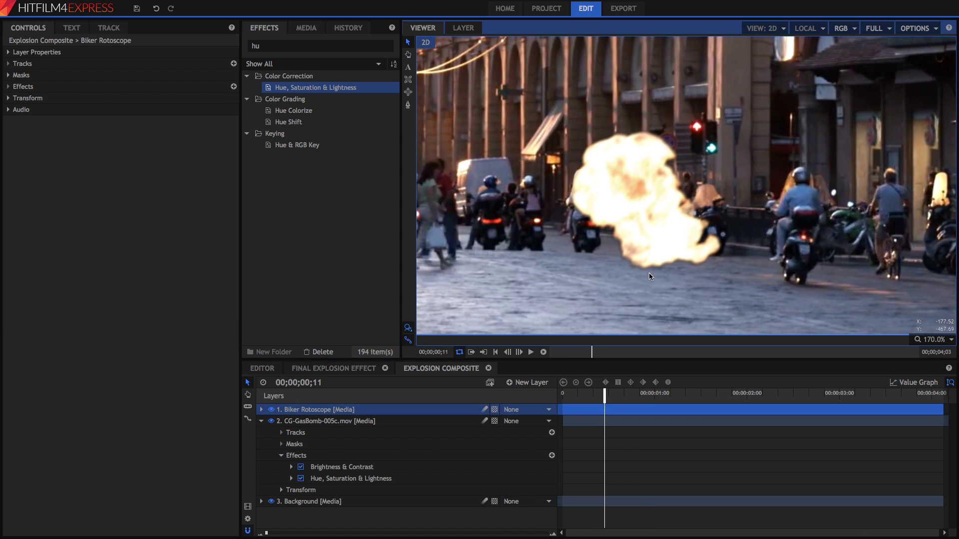
Add Glow to CG-GasBomb with Threshold 100%, Radius 76.8px and Intensity about 1.2
double_click(301, 45)
text(glo)
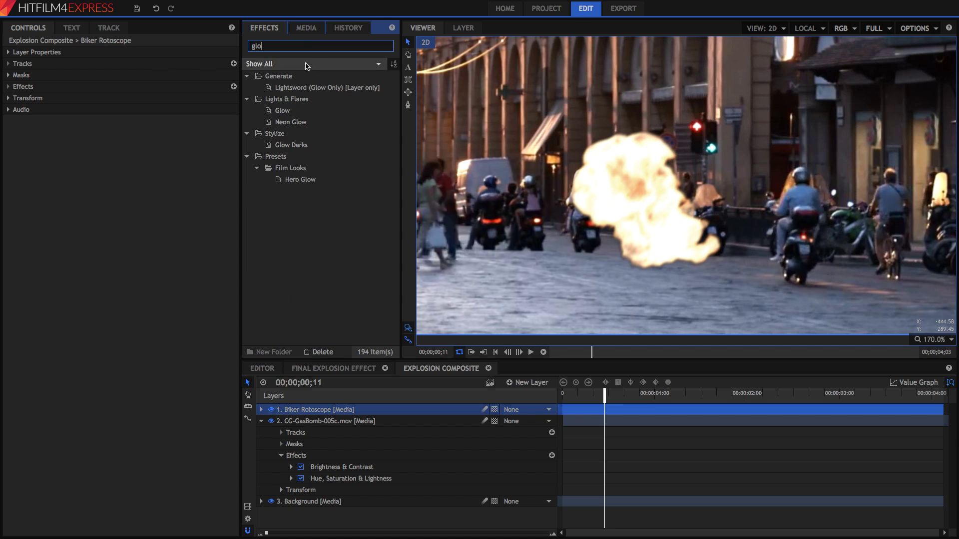
drag(302, 115, 320, 423)
click(168, 278)
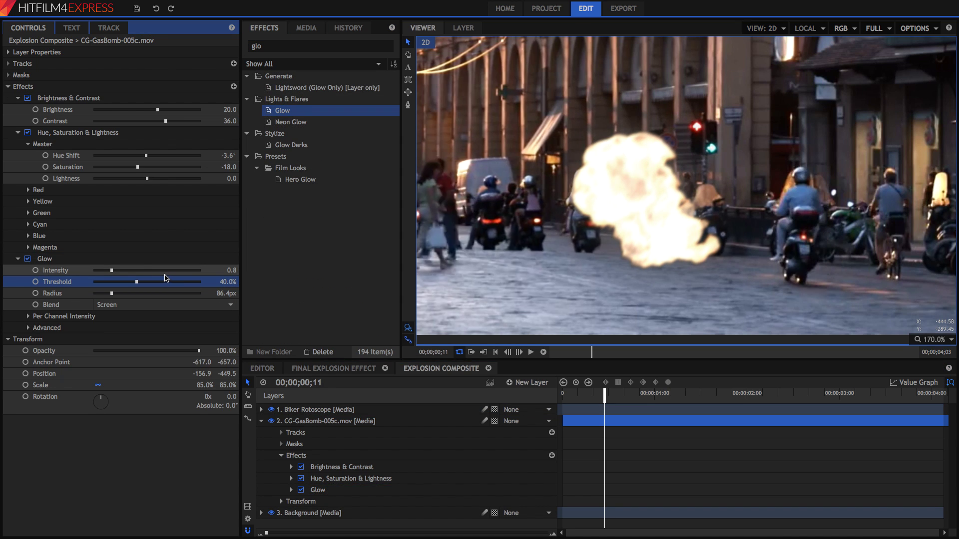
drag(113, 270, 205, 282)
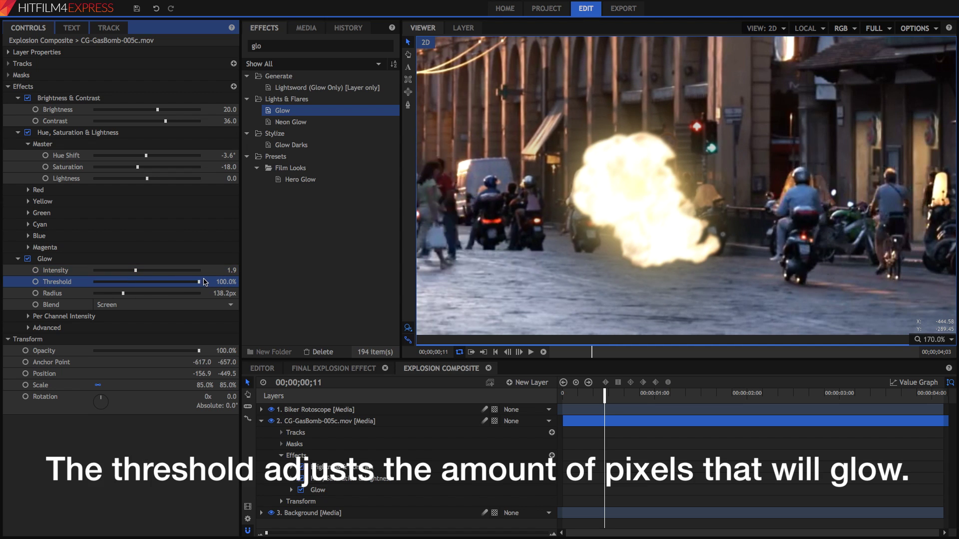
mouse_move(120, 293)
mouse_down()
mouse_move(155, 272)
mouse_move(129, 272)
mouse_move(151, 276)
mouse_move(112, 298)
mouse_up()
drag(150, 270, 121, 275)
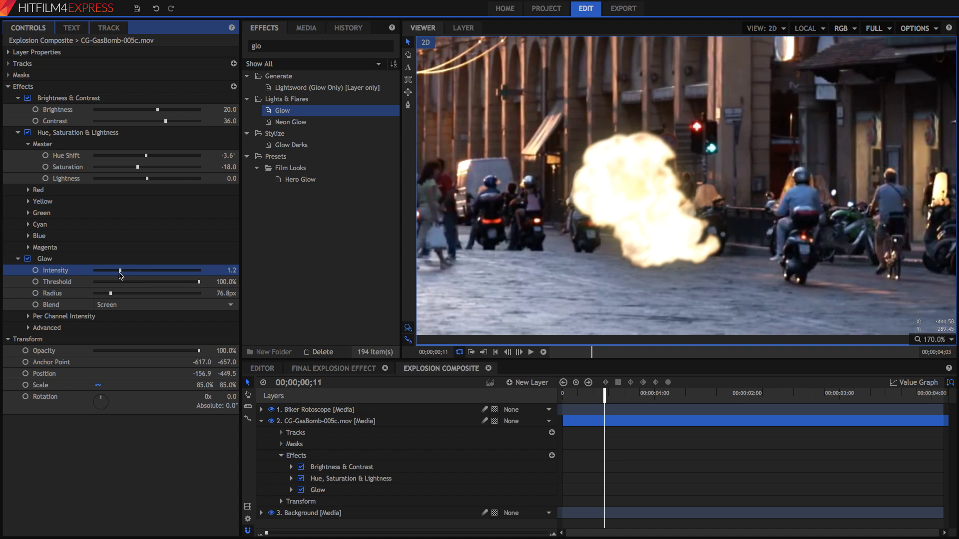
Duplicate the explosion's Glow effect and widen the copy's Radius to 174px
click(114, 260)
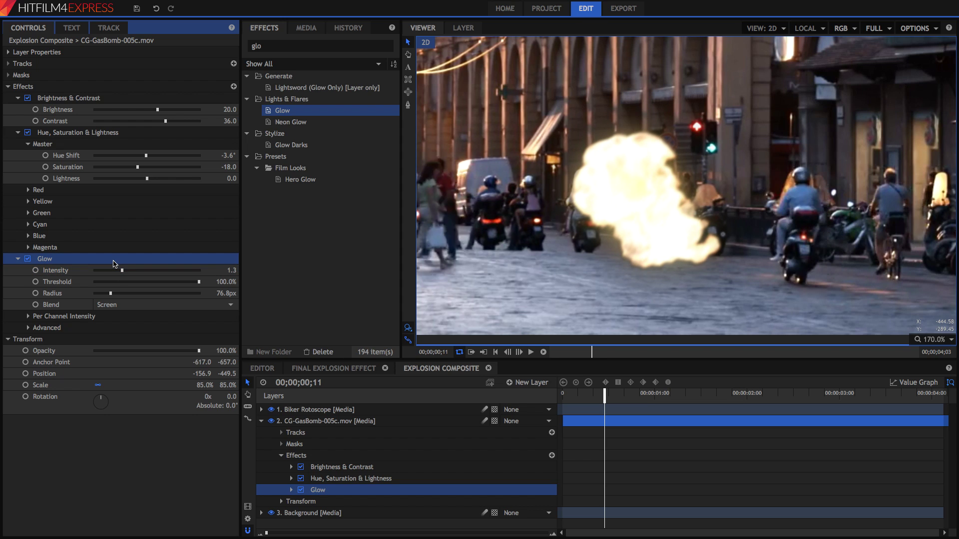
key(ctrl+d)
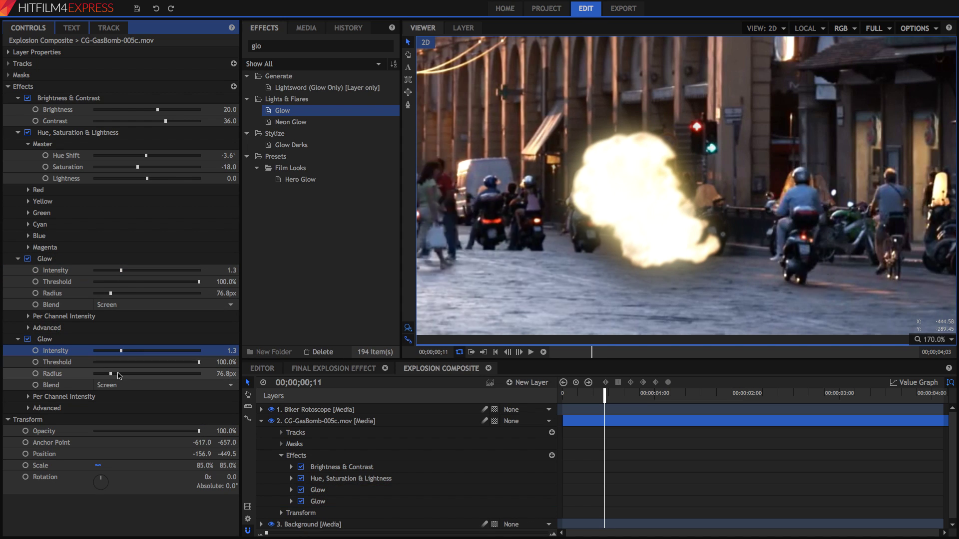
drag(111, 378, 135, 351)
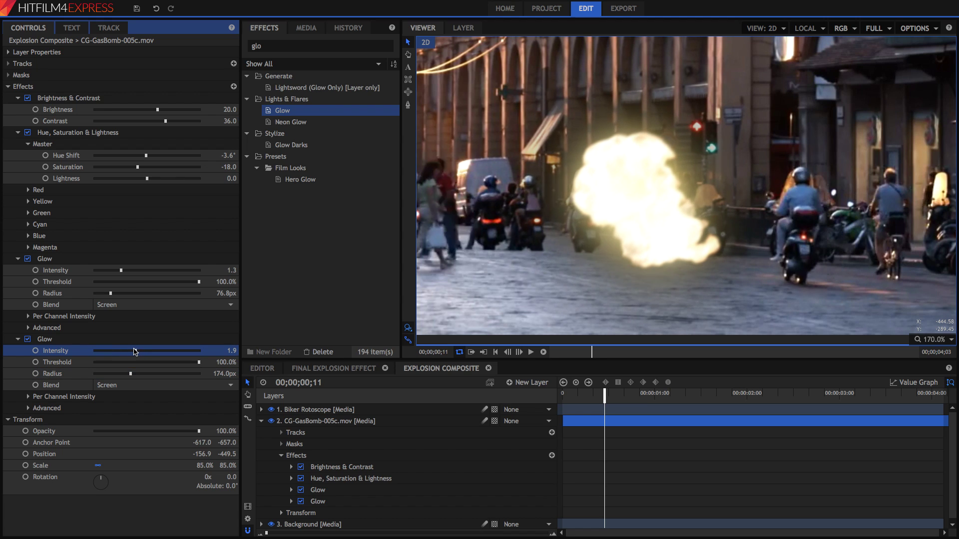
Set both Glows to Add blending and tone down their intensities, the second to 0.9
click(118, 305)
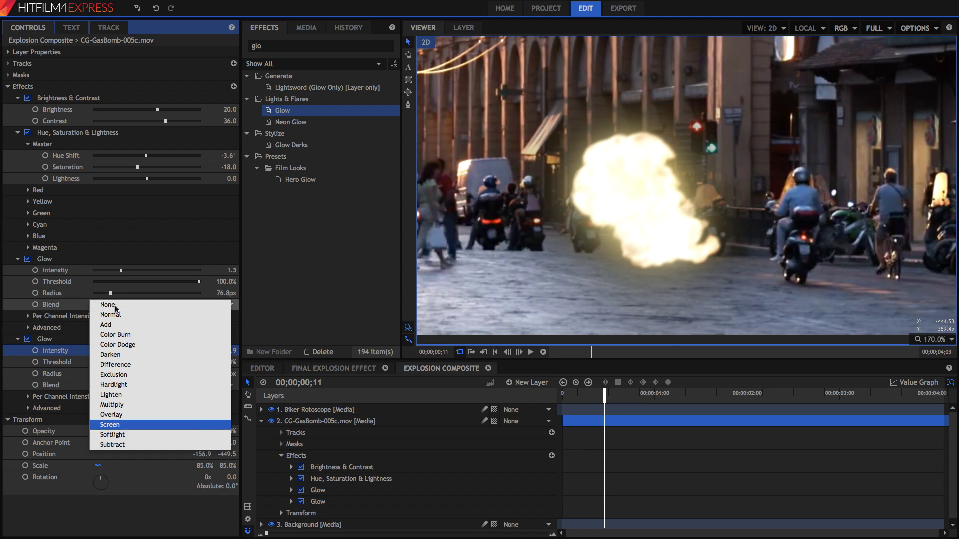
click(118, 324)
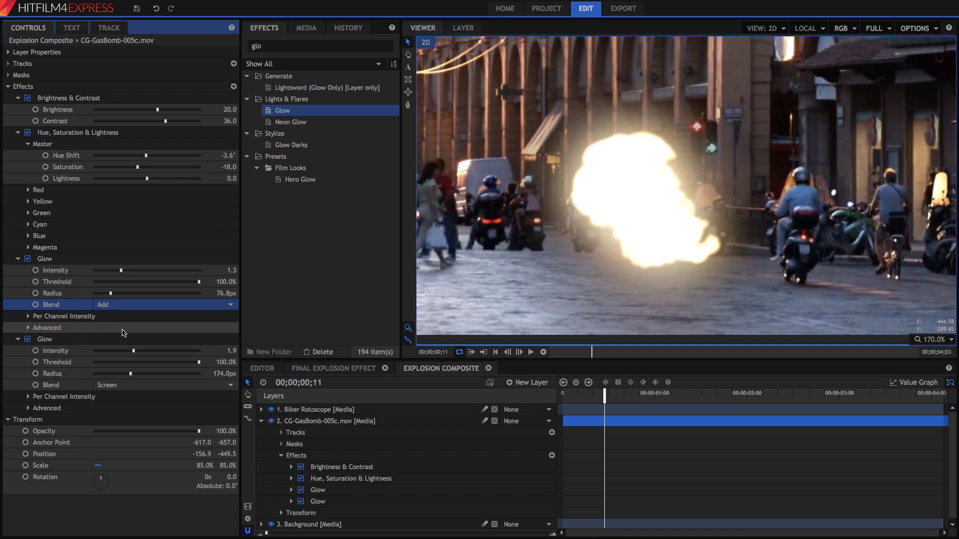
click(130, 385)
click(129, 405)
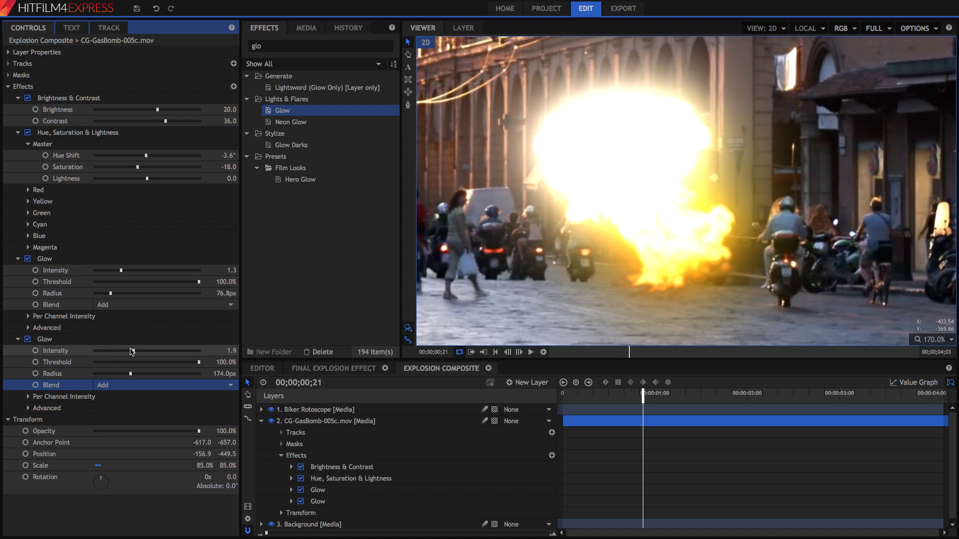
drag(132, 352, 113, 352)
drag(121, 271, 85, 278)
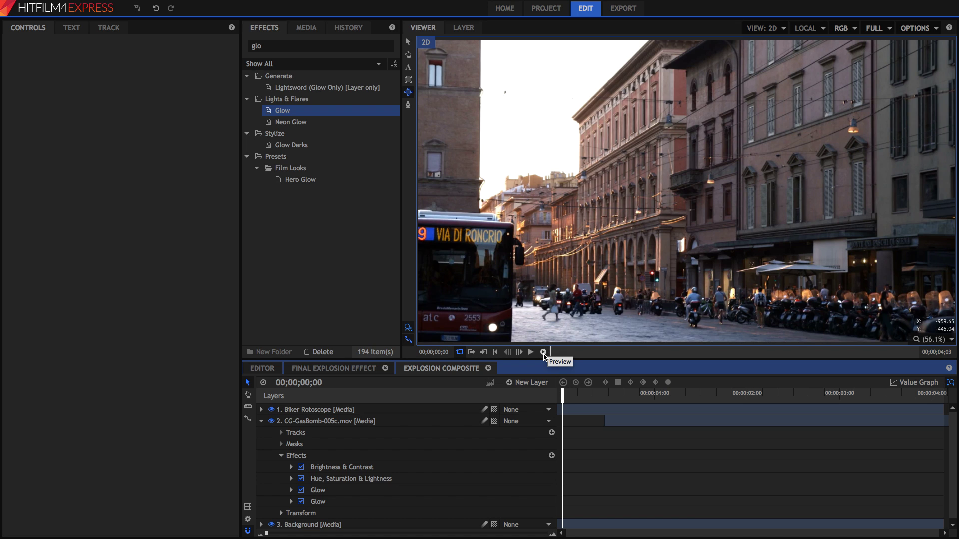
Render and play the composite preview, then park the playhead at 00;00;00;22
click(543, 352)
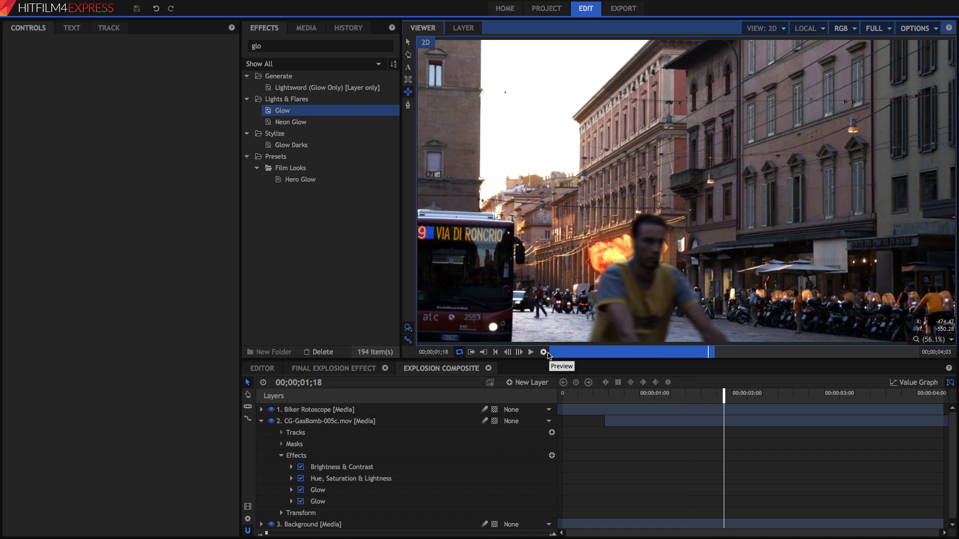
click(530, 352)
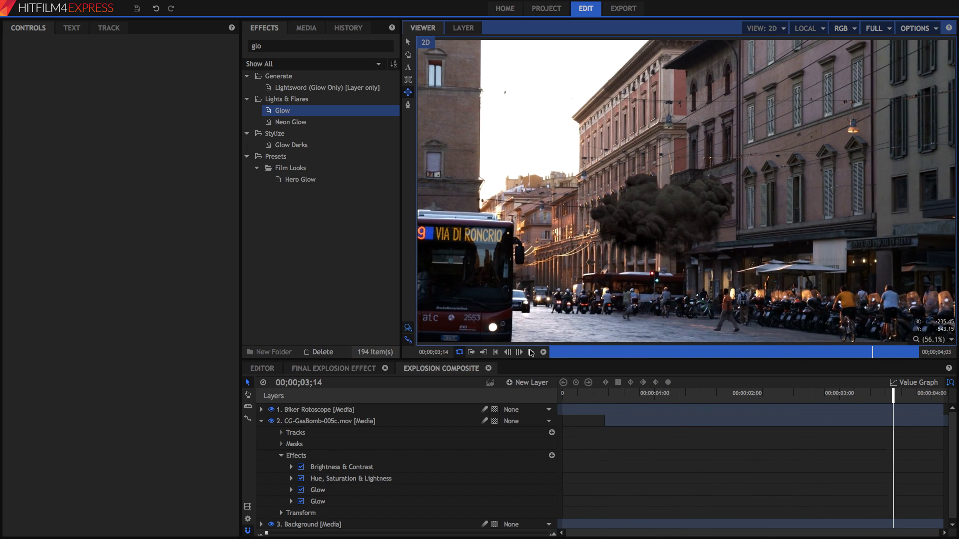
click(531, 352)
click(582, 353)
drag(582, 354, 630, 349)
scroll(657, 243, up, 3)
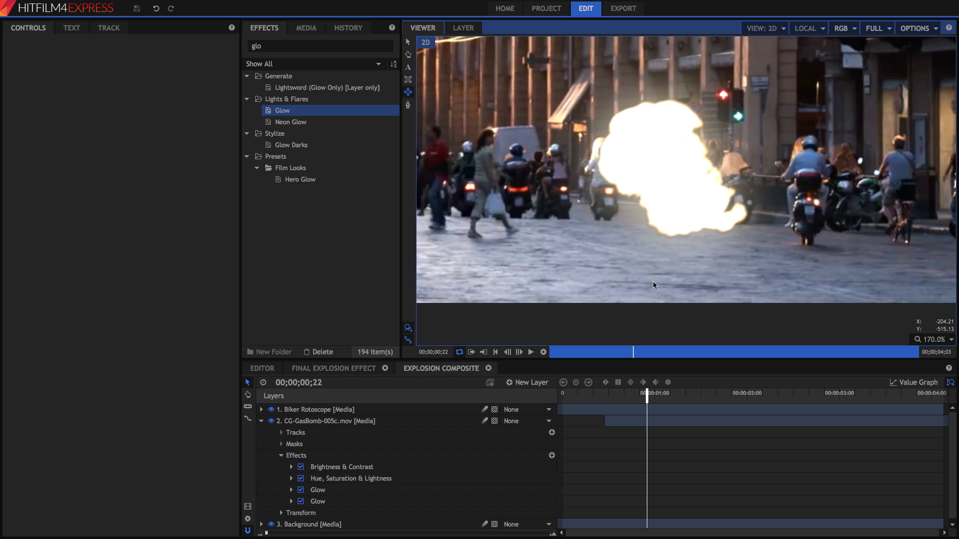
Add a pale peach plane layer, New Plane 8, and mask it with an ellipse beneath the explosion
click(533, 383)
click(511, 394)
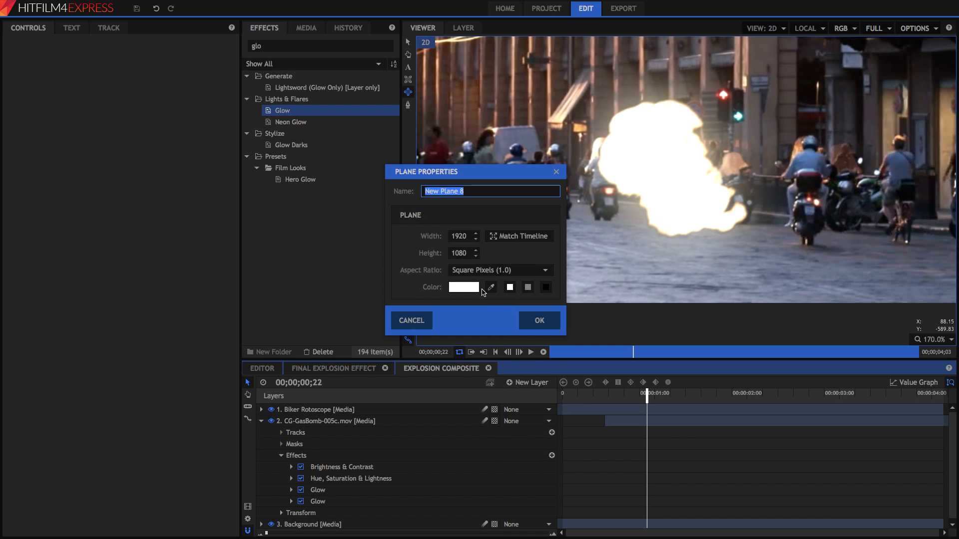
click(478, 289)
click(464, 291)
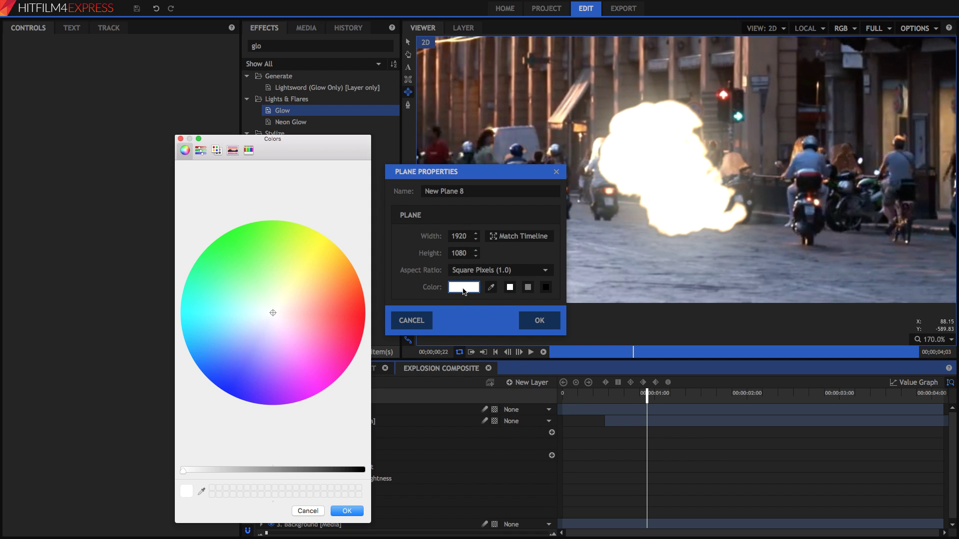
click(297, 298)
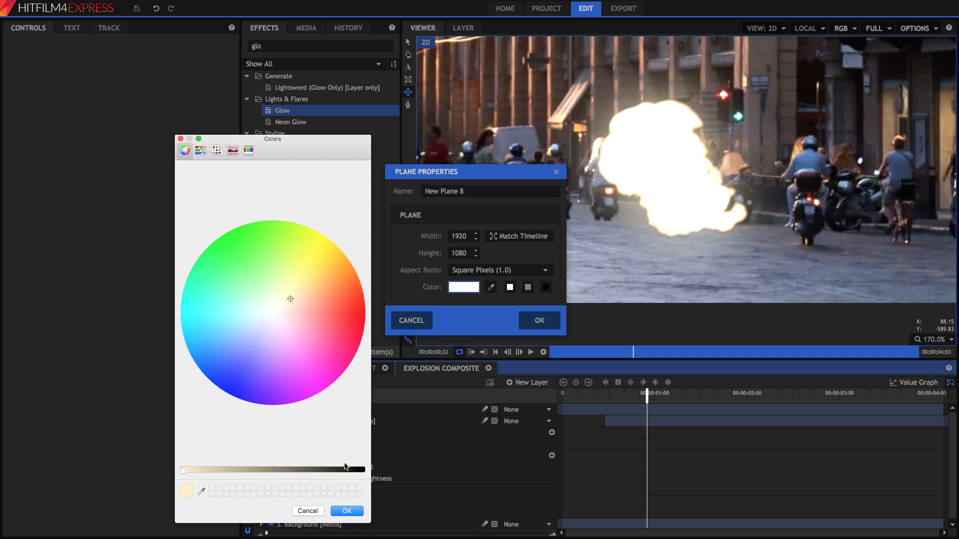
click(539, 320)
drag(480, 145, 850, 316)
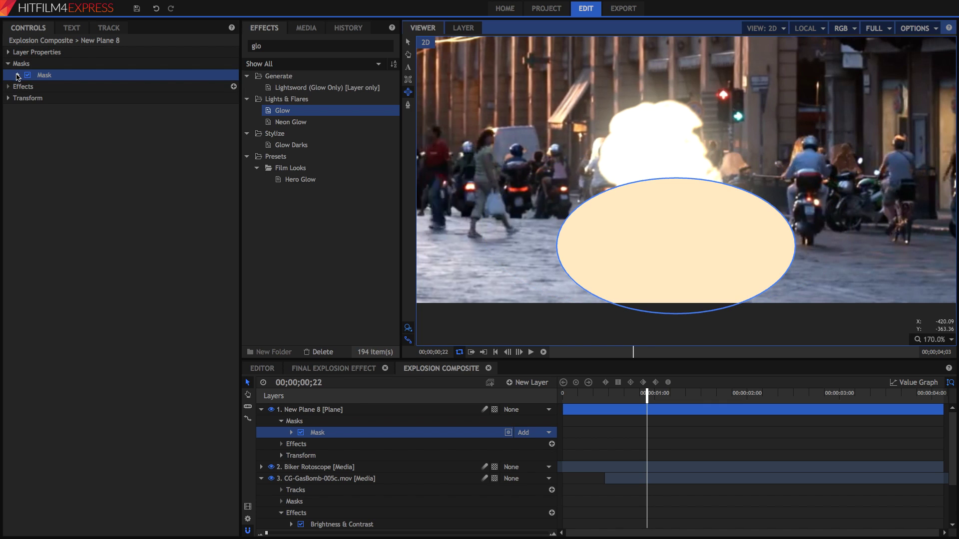
Feather the plane's mask edge to 120px and set the plane's blend mode to Screen
click(18, 75)
click(28, 109)
drag(107, 144, 112, 147)
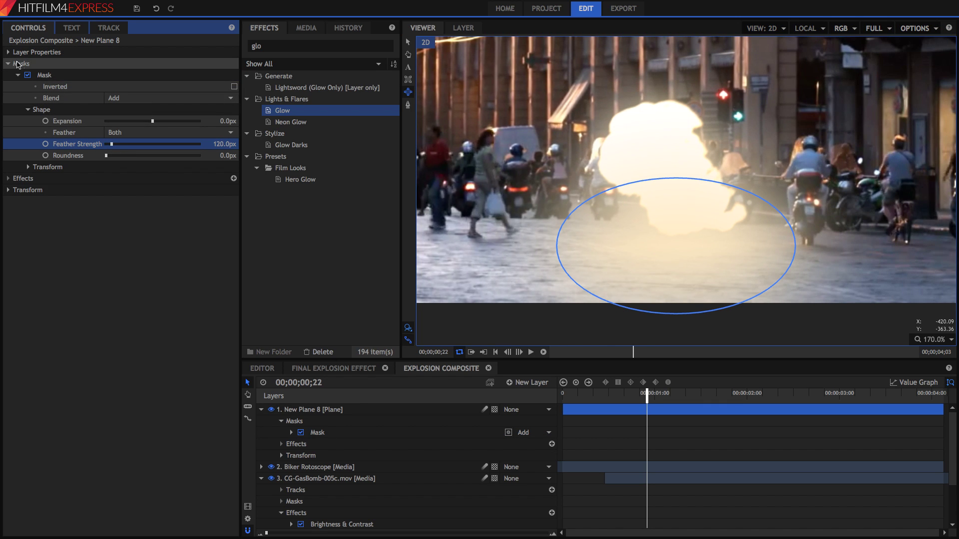
click(114, 52)
click(120, 98)
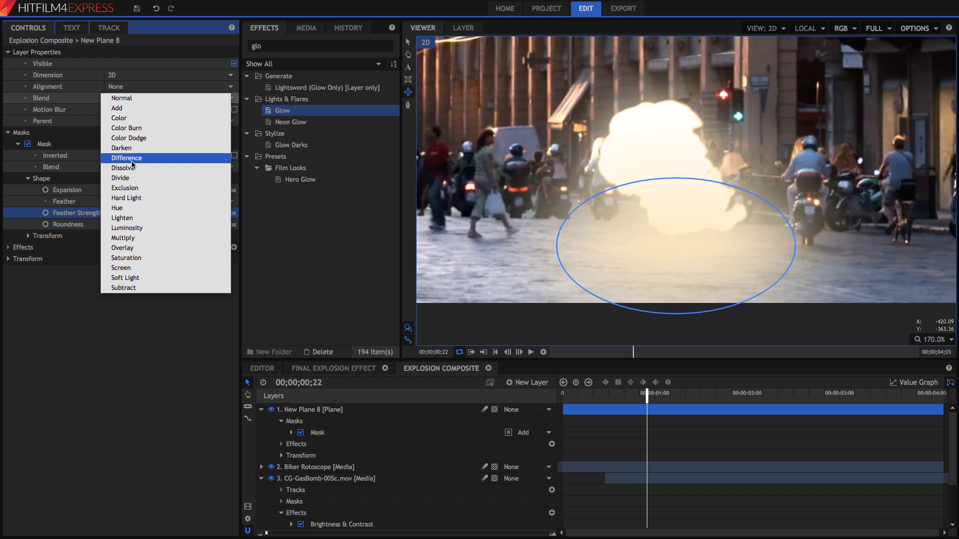
click(131, 268)
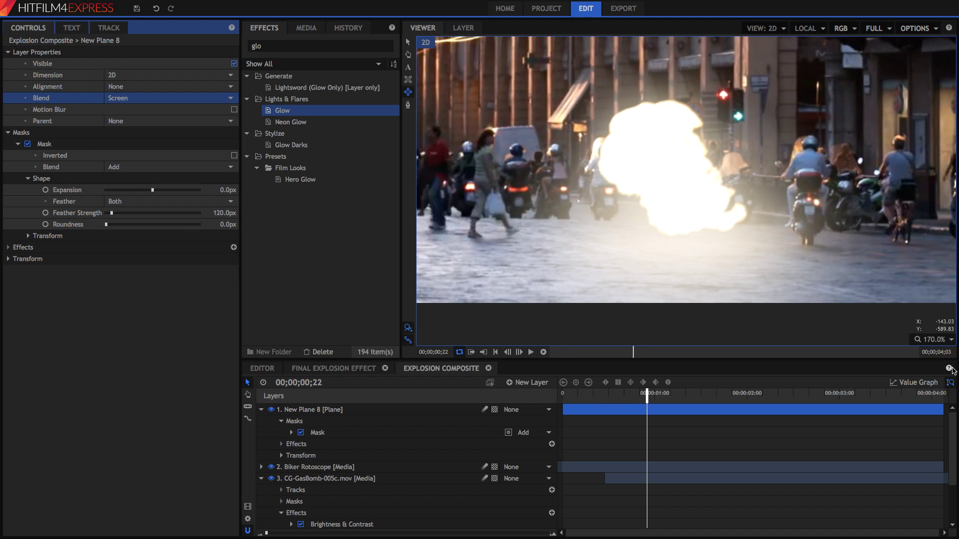
Make the mask feather inward only and shift its position 10 pixels right
click(951, 340)
click(929, 443)
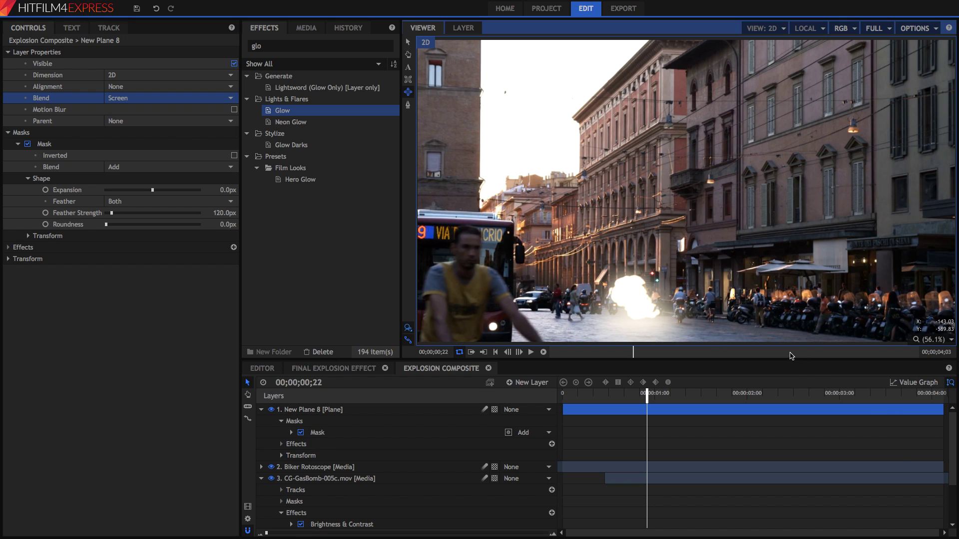
click(120, 201)
click(121, 222)
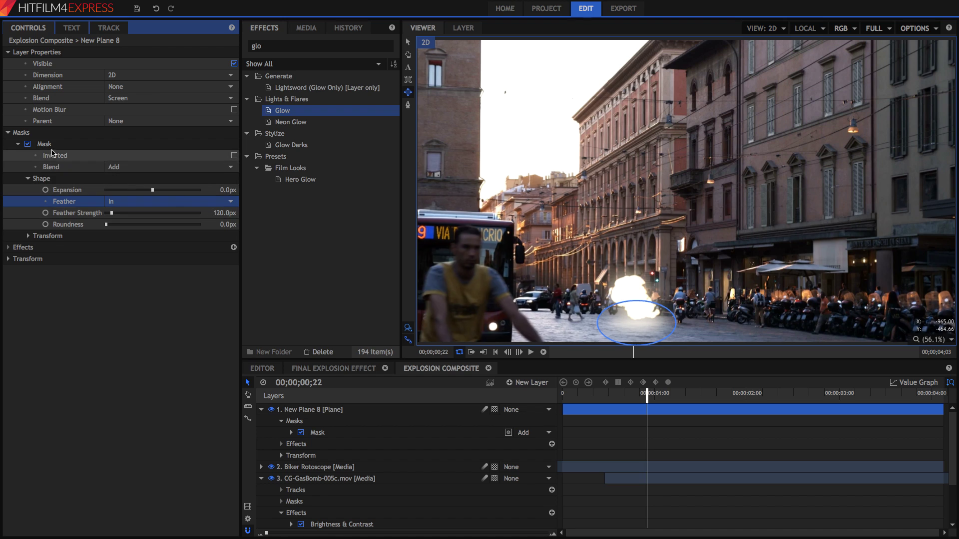
click(85, 145)
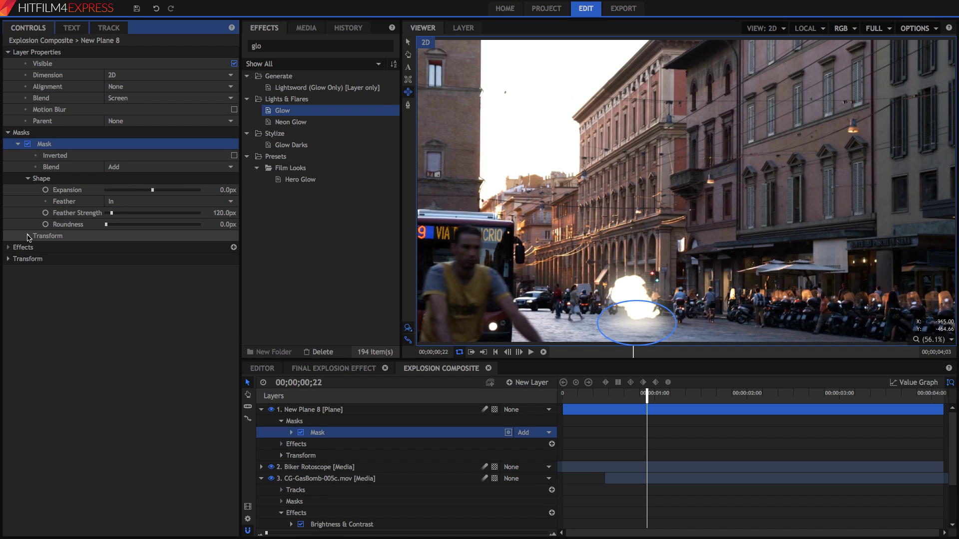
click(46, 236)
drag(215, 282, 220, 281)
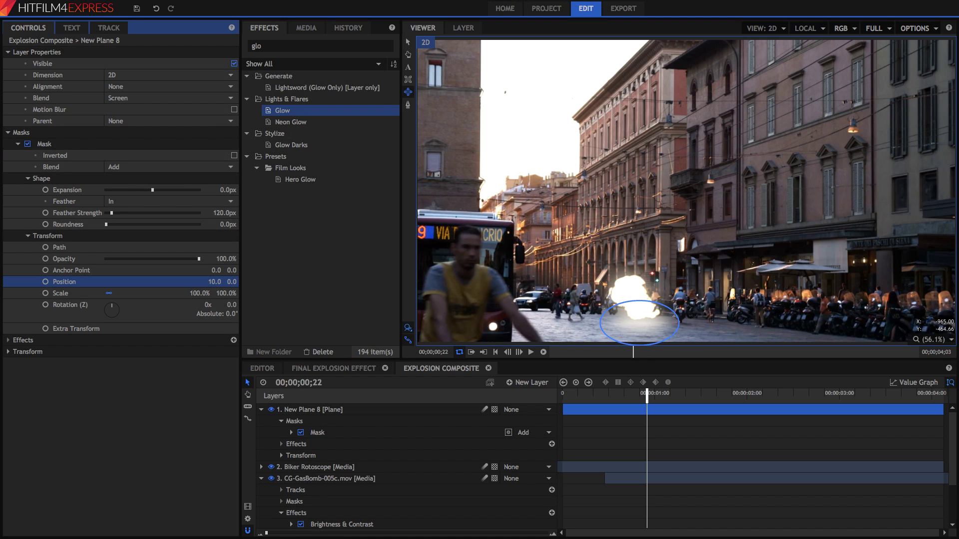
Keyframe the plane's opacity between 0% at frame 12 and 100%, then play back the glow
click(9, 352)
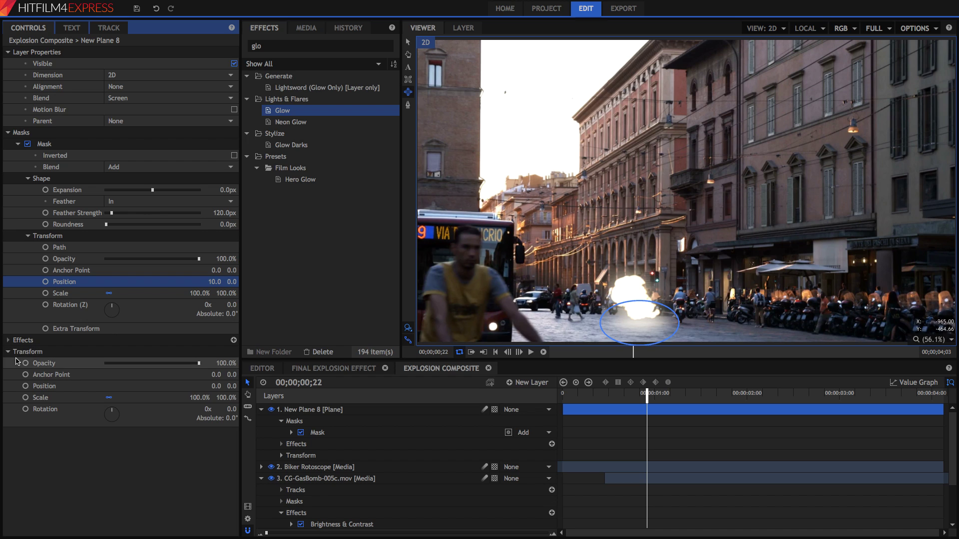
click(600, 394)
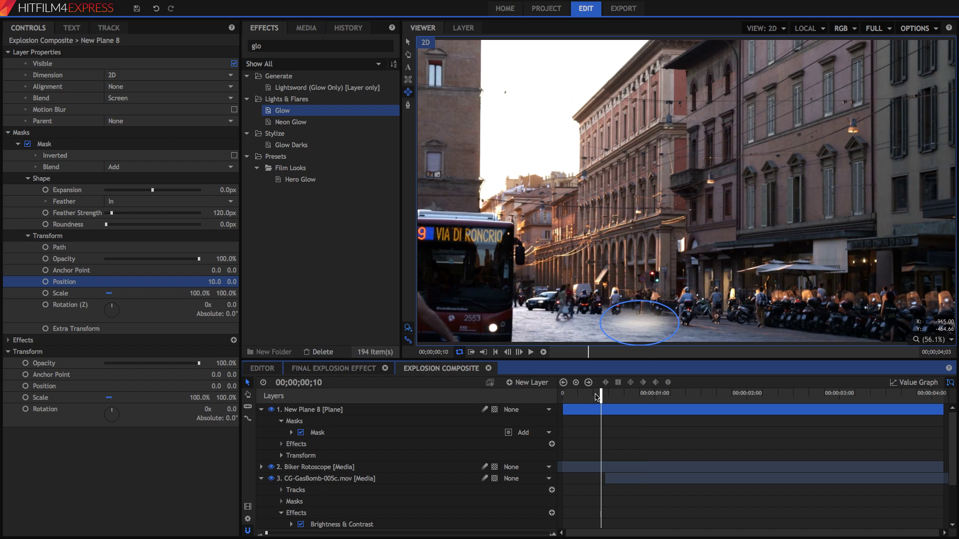
key(Right)
key(Right)
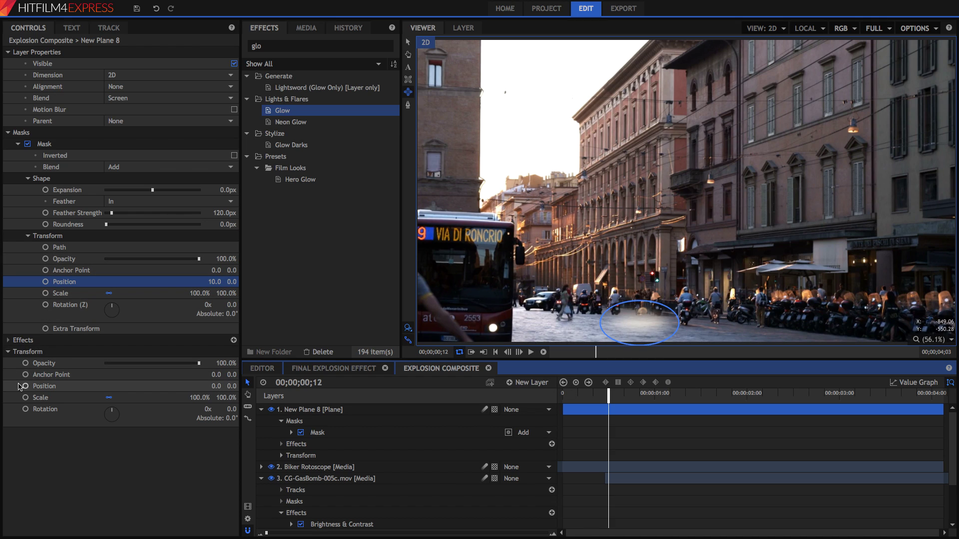
click(129, 361)
drag(129, 358, 93, 374)
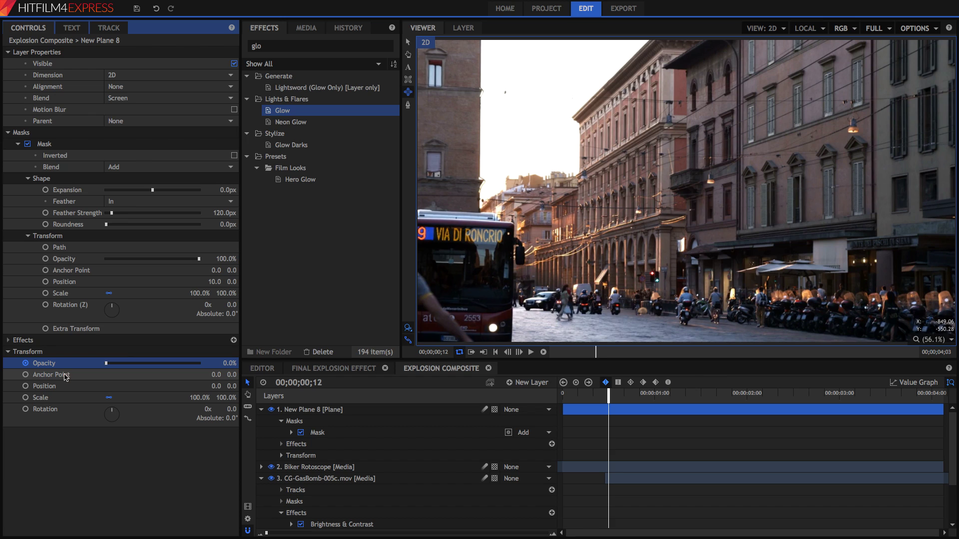
key(space)
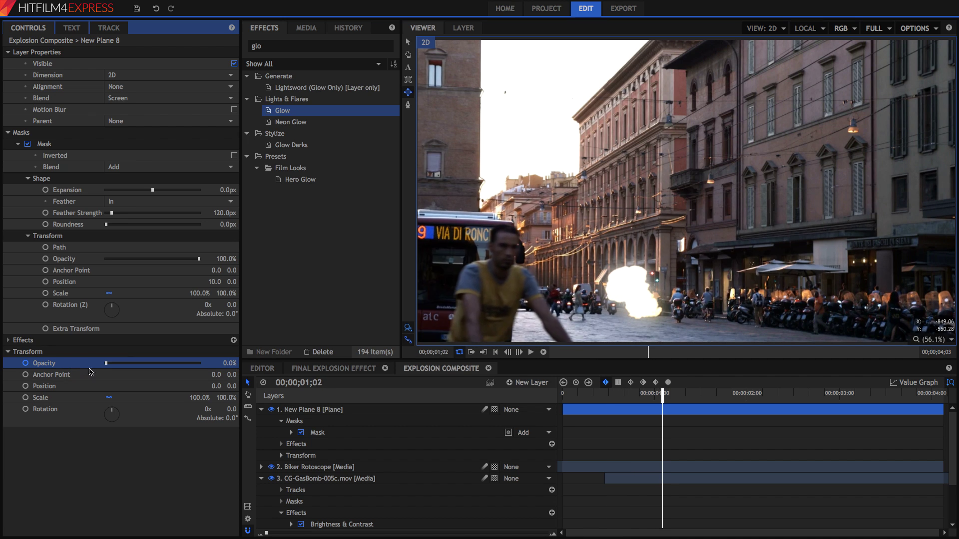
drag(121, 364, 278, 368)
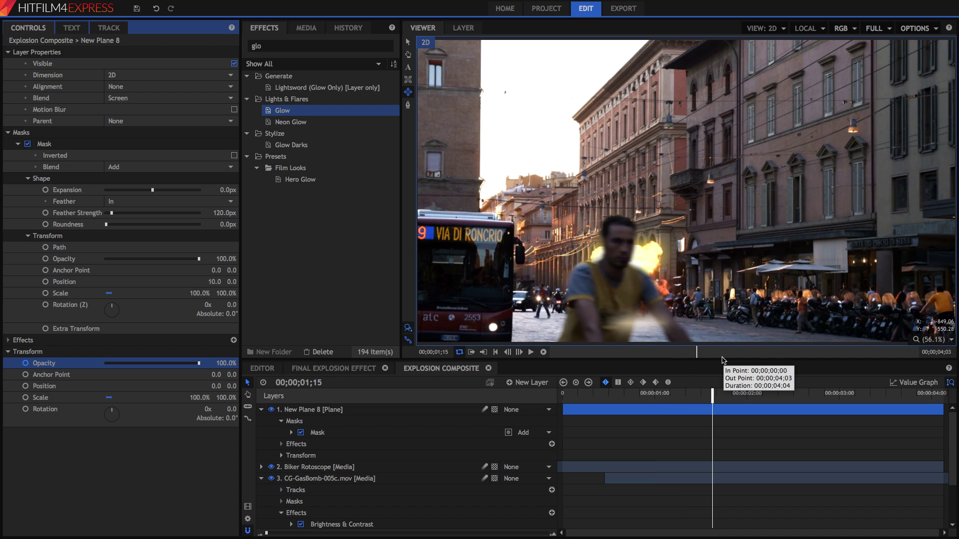
key(space)
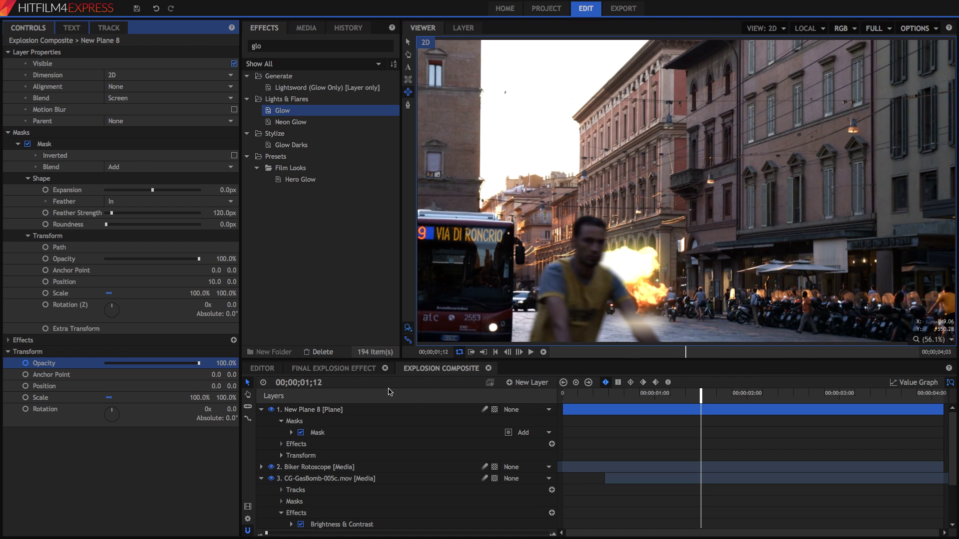
key(space)
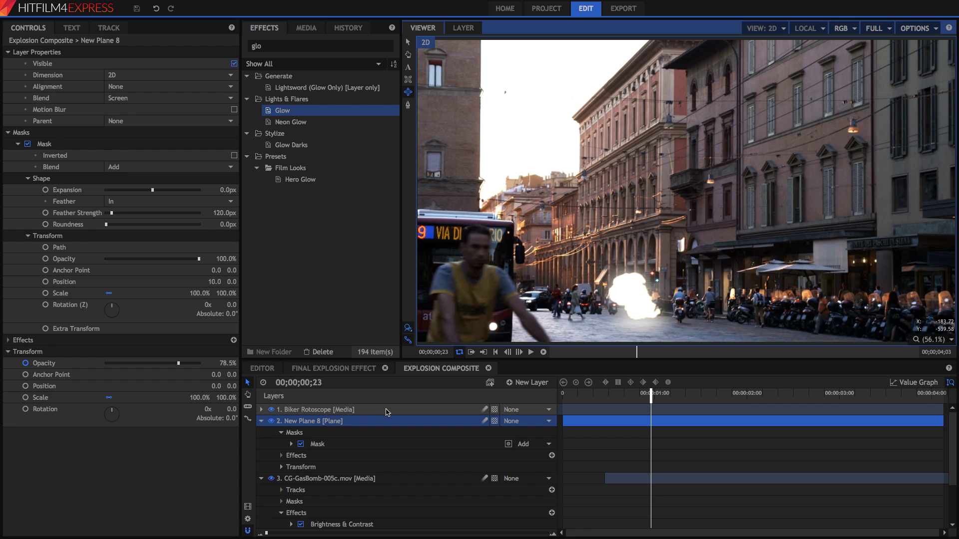
Add a New Grade layer on top and collapse the plane and explosion layers
click(514, 386)
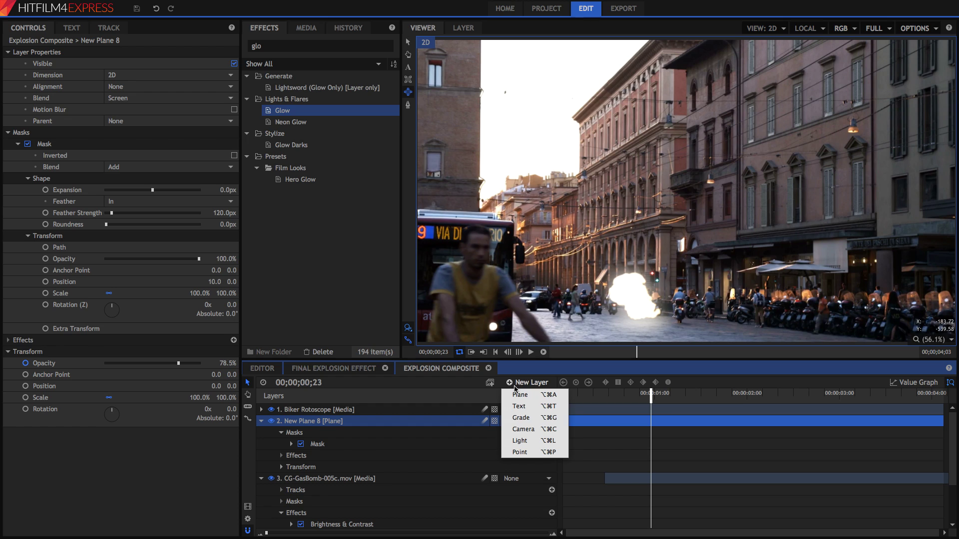
click(518, 421)
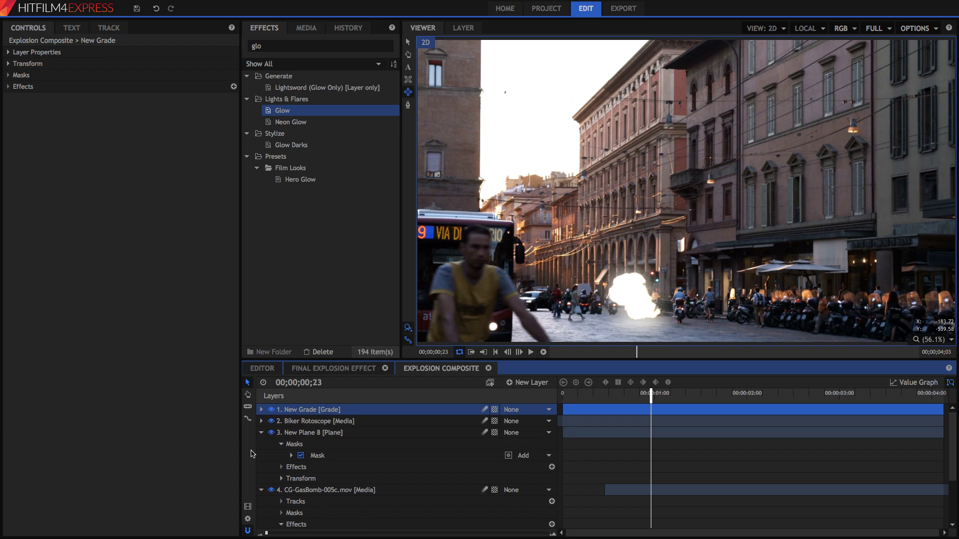
click(261, 432)
click(261, 444)
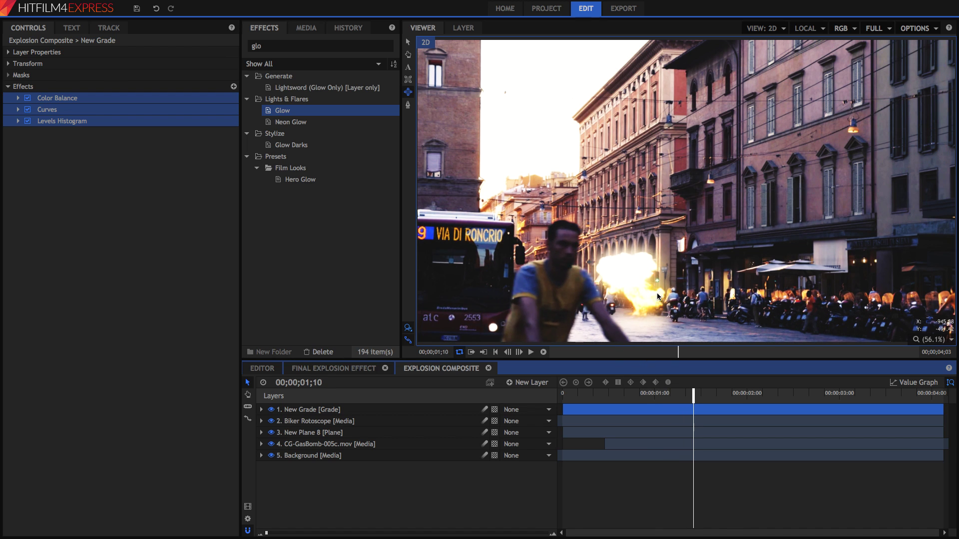
Stop at the one-second mark and jump to 00;00;02;19 to check the grade
click(653, 393)
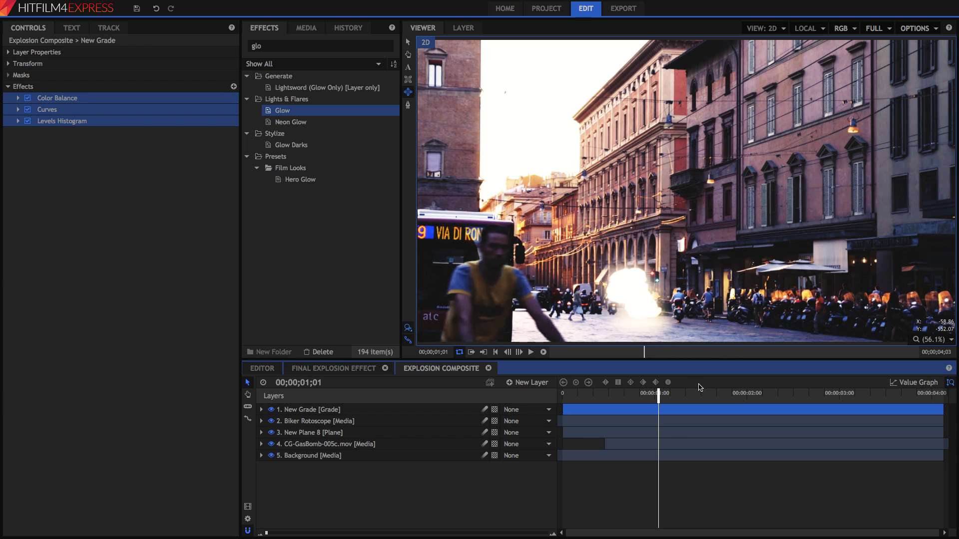
click(784, 394)
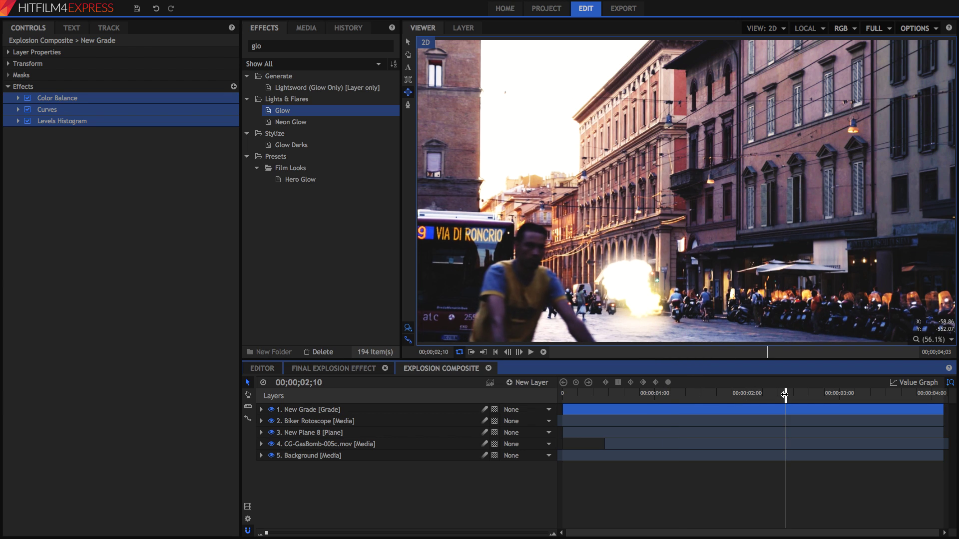
click(820, 394)
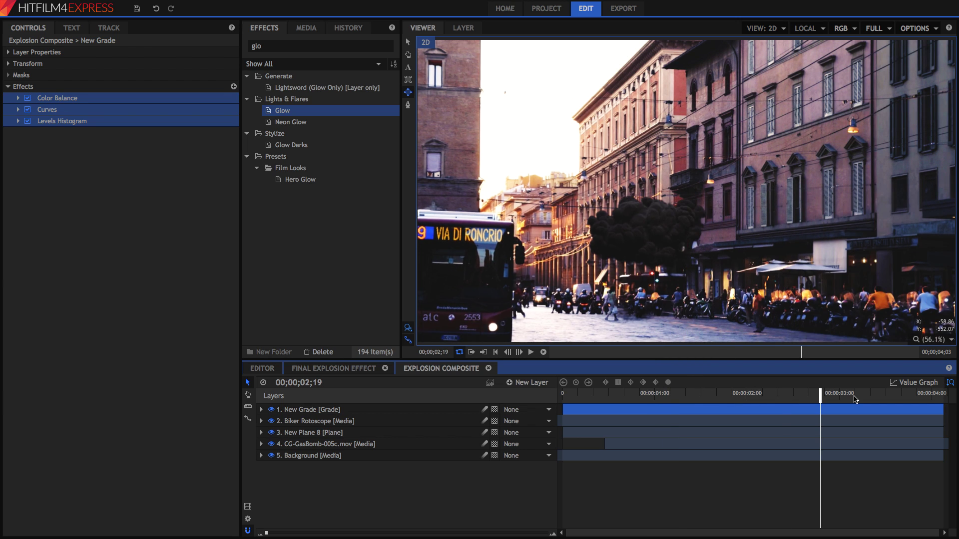
Apply Shake to the New Grade layer and set its Amount to 0 at the first frame
drag(855, 398, 256, 397)
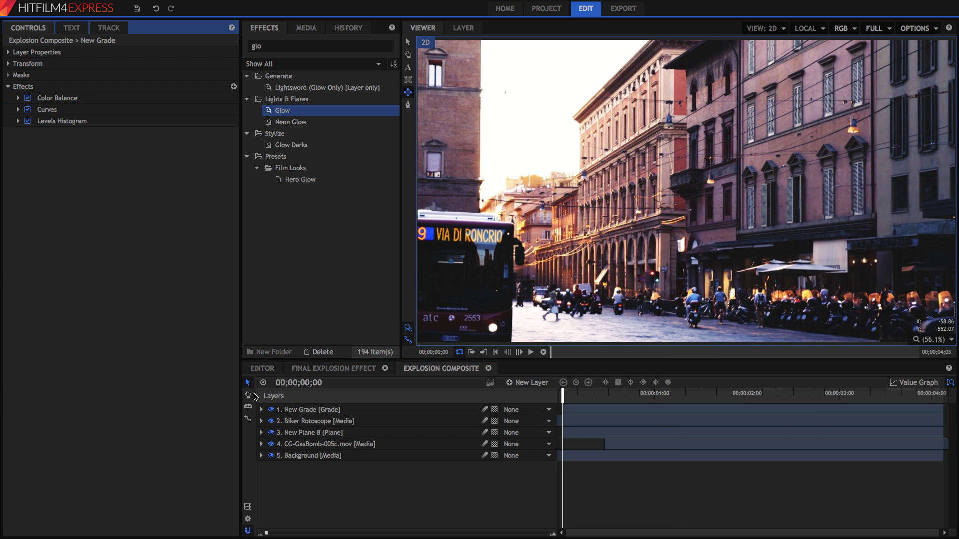
click(281, 44)
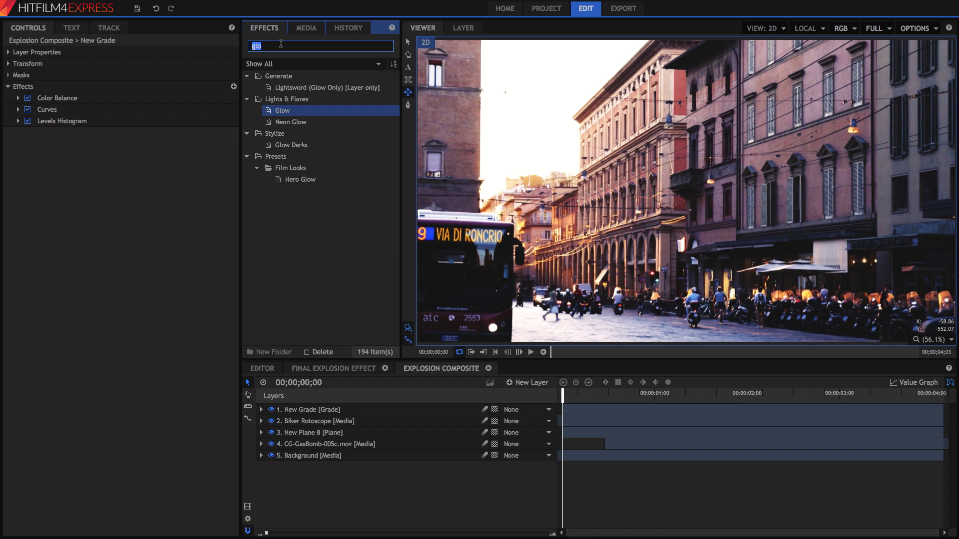
text(sha)
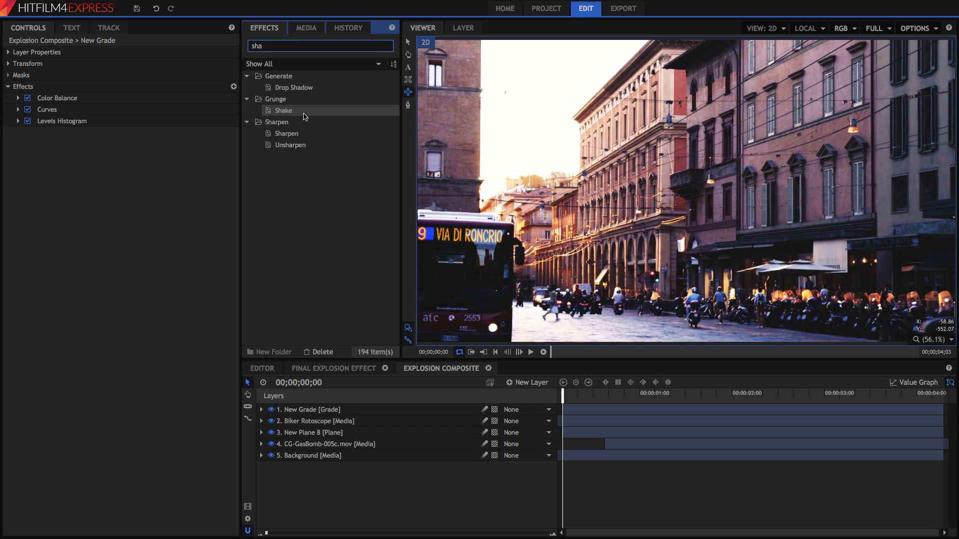
drag(305, 113, 327, 410)
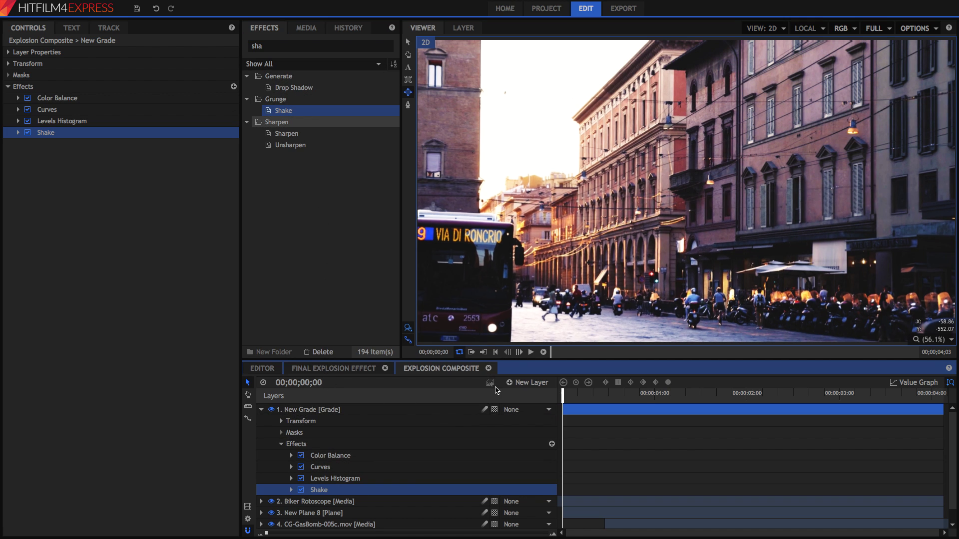
click(18, 132)
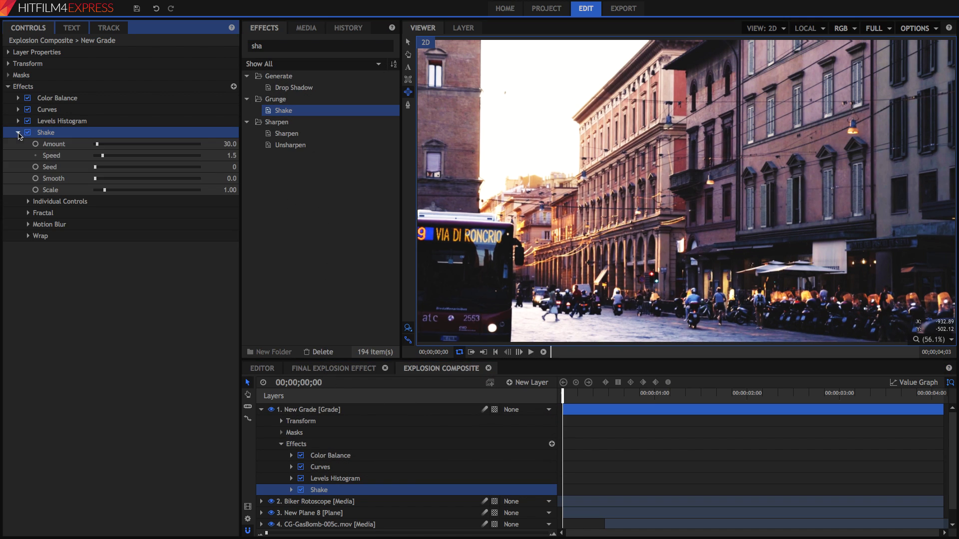
click(102, 145)
mouse_move(102, 144)
mouse_down()
mouse_move(122, 145)
mouse_move(89, 152)
mouse_up()
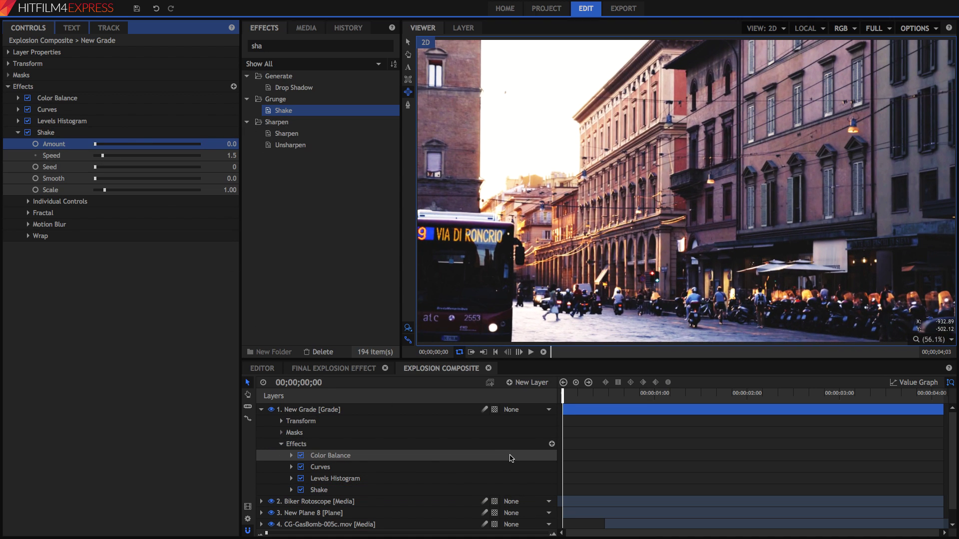
Preview playback and raise the Shake amount so the frame shakes during the explosion
key(space)
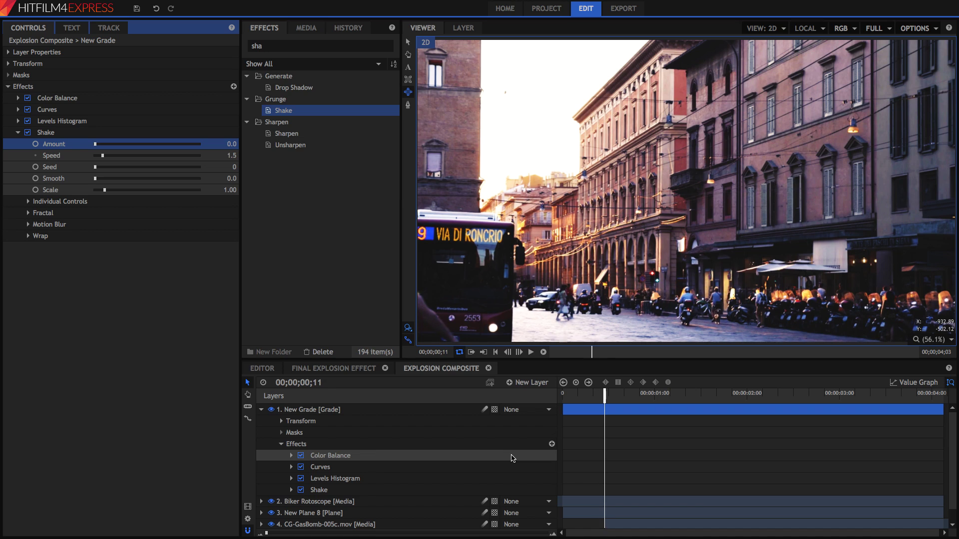
key(space)
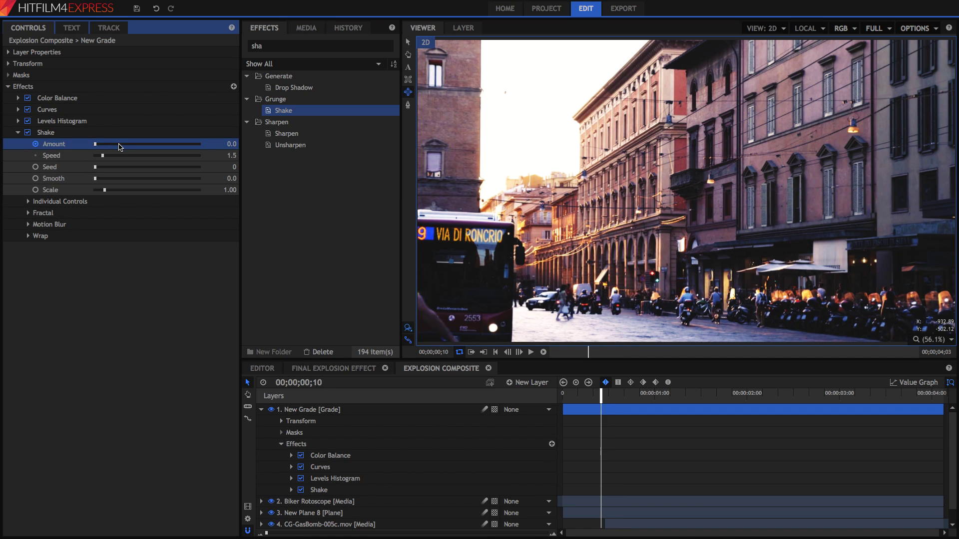
key(space)
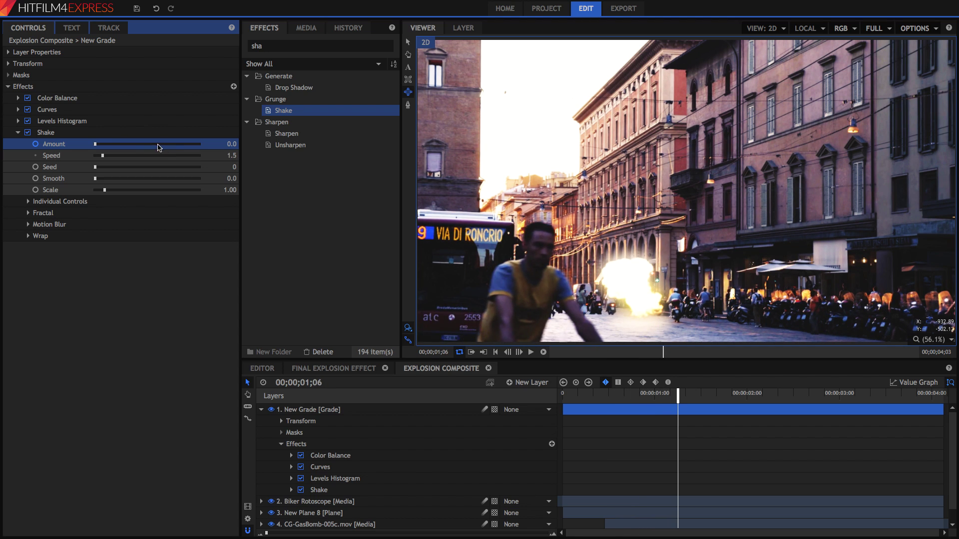
drag(142, 148, 110, 156)
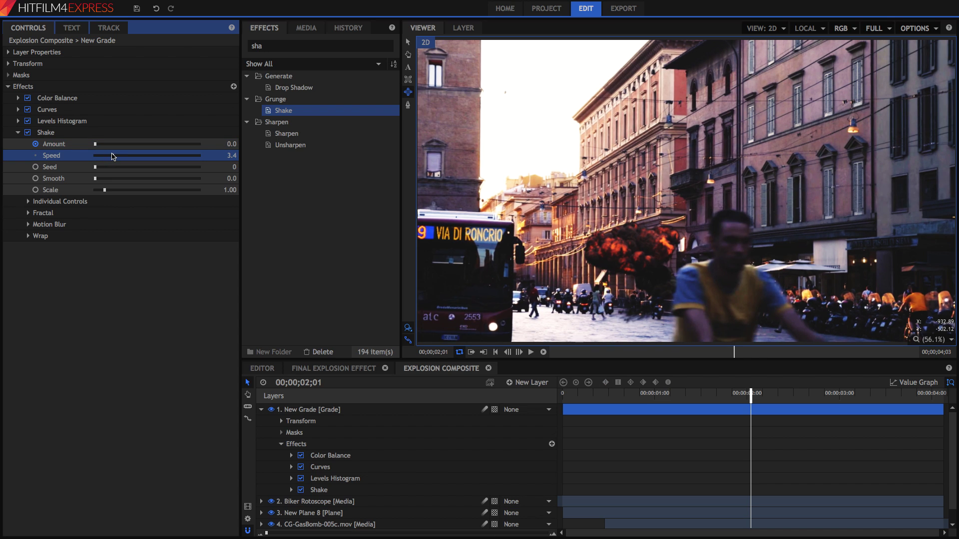
click(580, 399)
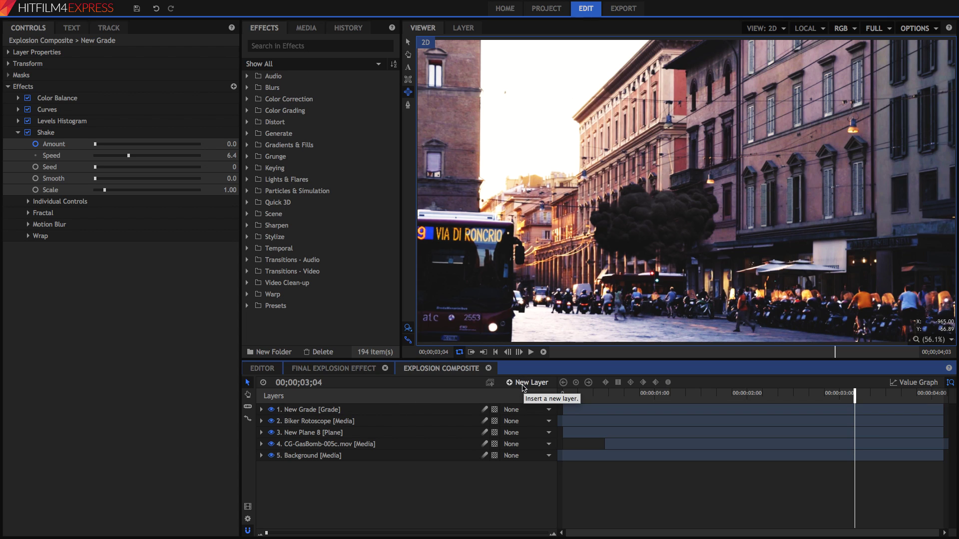
Add a new plane layer and move it below the New Grade layer
click(523, 385)
click(522, 397)
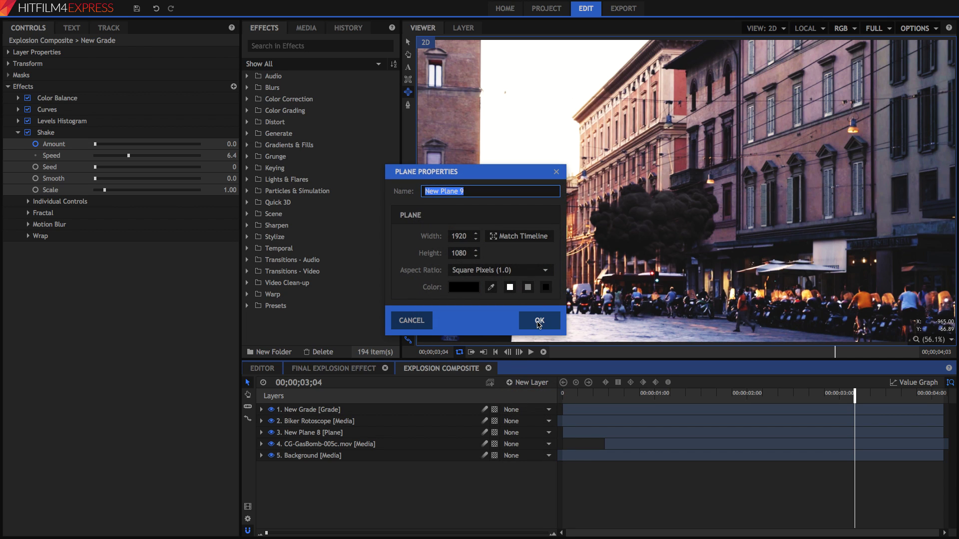
click(538, 324)
drag(398, 411, 399, 425)
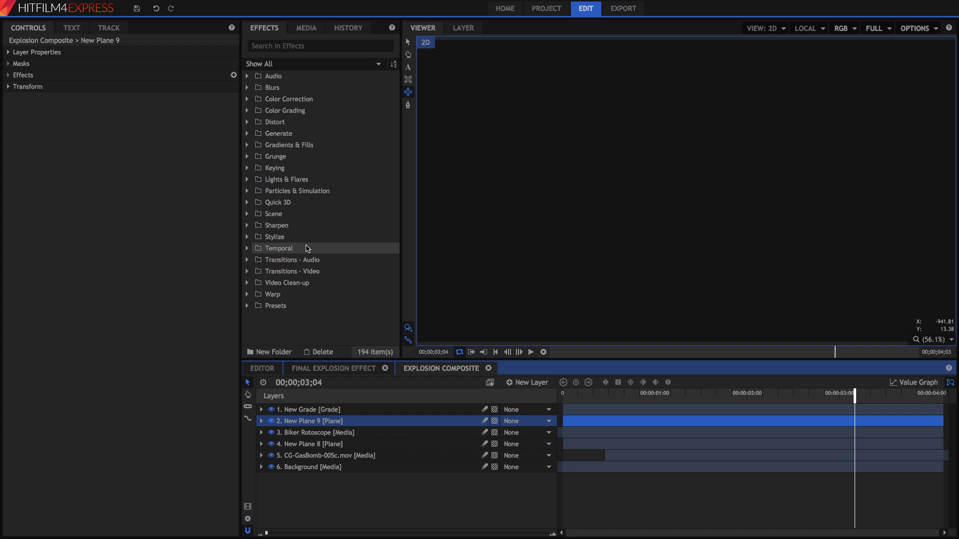
Apply Light Flares to the plane with the Digital Blocks flare type and a lower hotspot
click(408, 44)
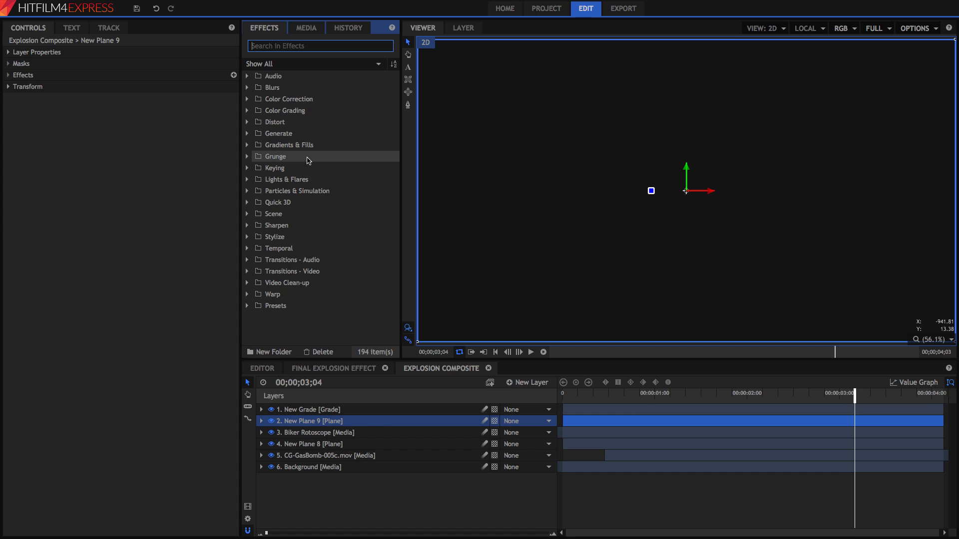
text(light)
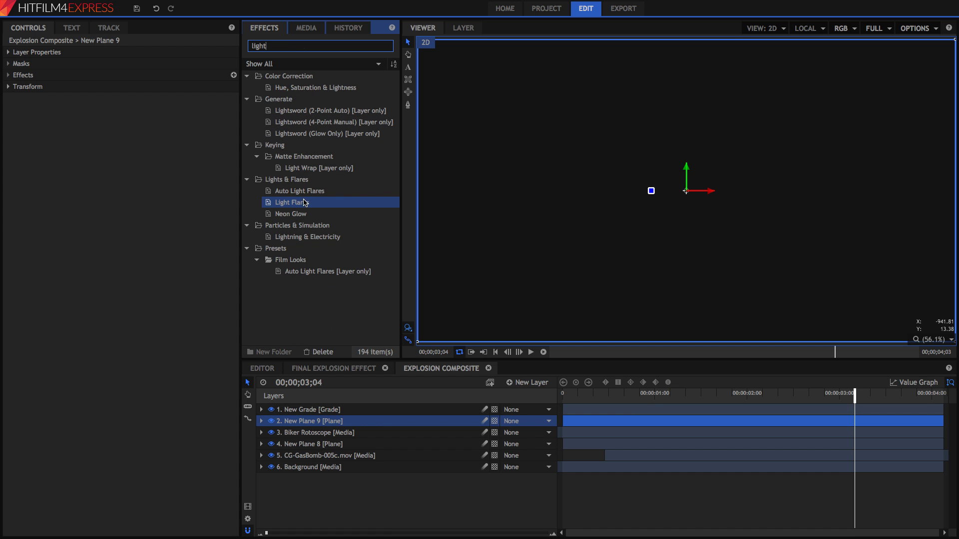
drag(348, 422, 348, 422)
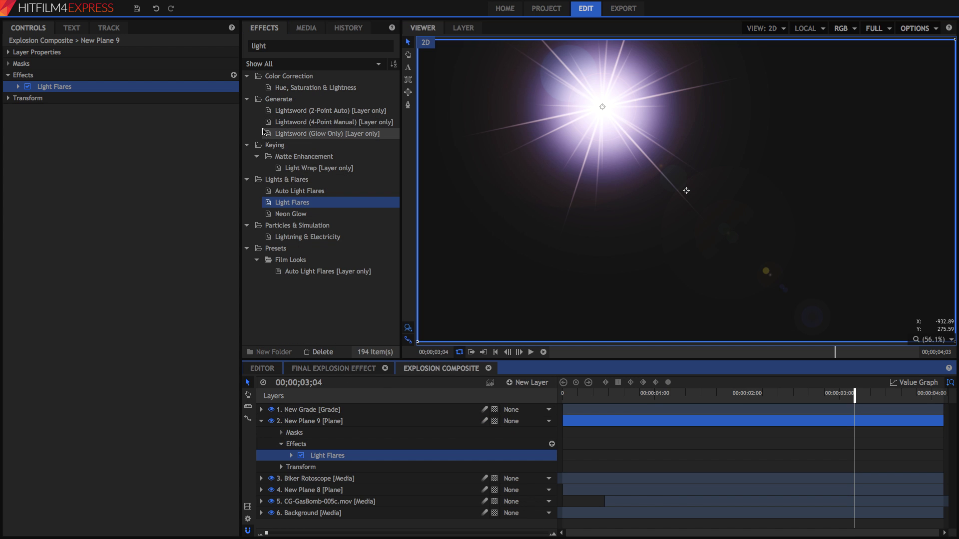
click(17, 87)
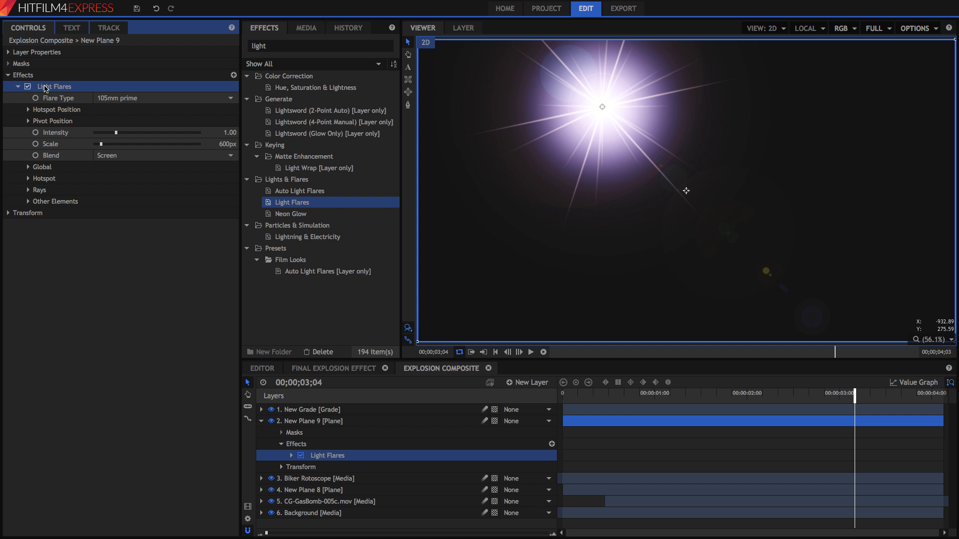
click(152, 98)
click(145, 249)
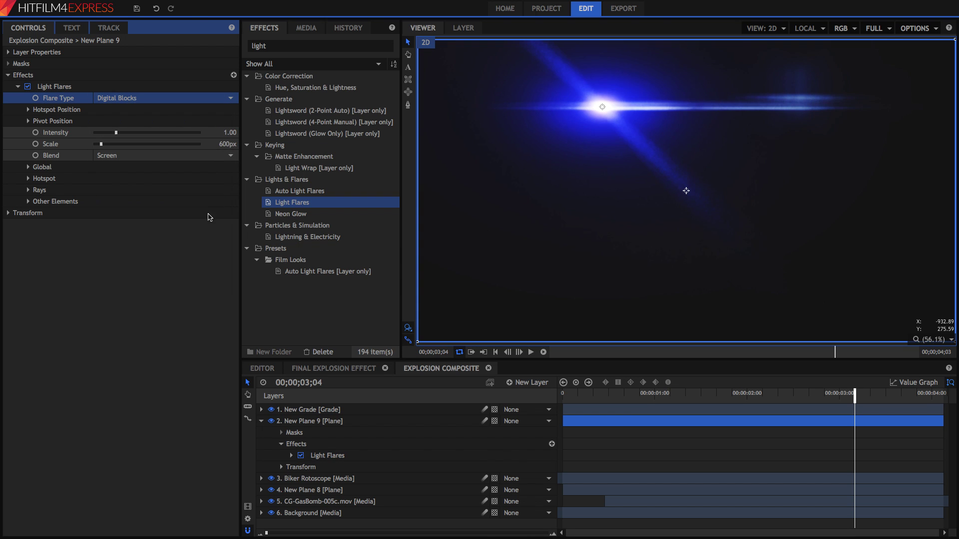
drag(600, 109, 622, 256)
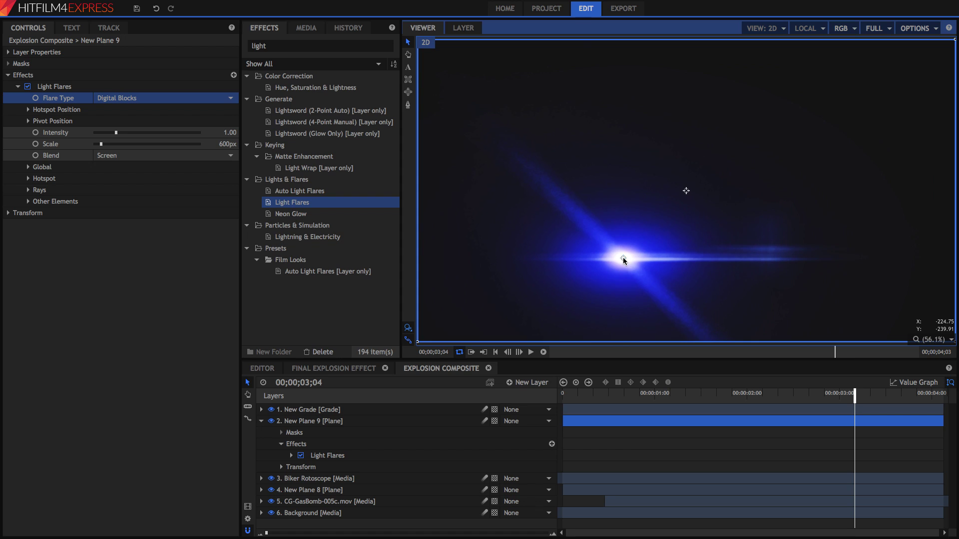
Add Hue, Saturation & Lightness below Light Flares and shift the Master hue 147.6° to orange
double_click(260, 46)
text(hht)
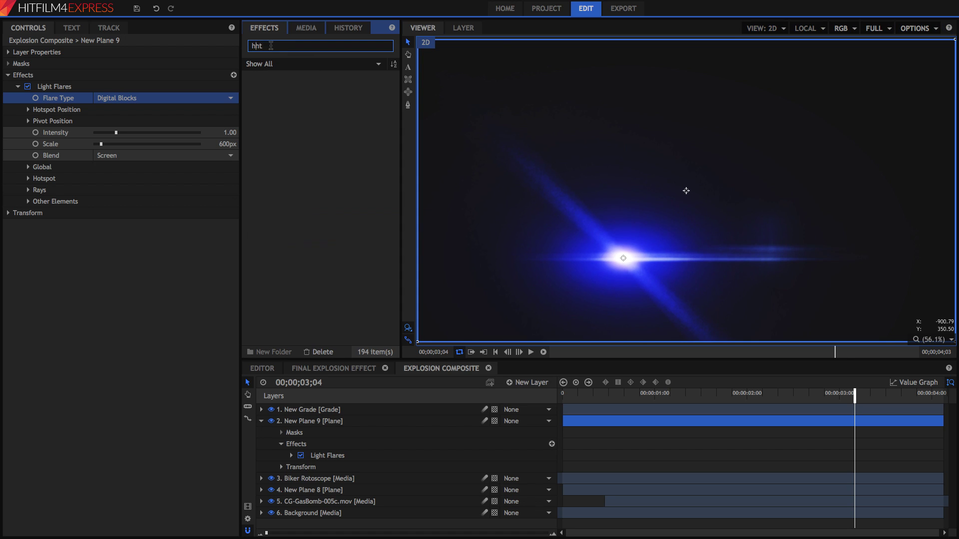
text(hu)
drag(316, 88, 145, 170)
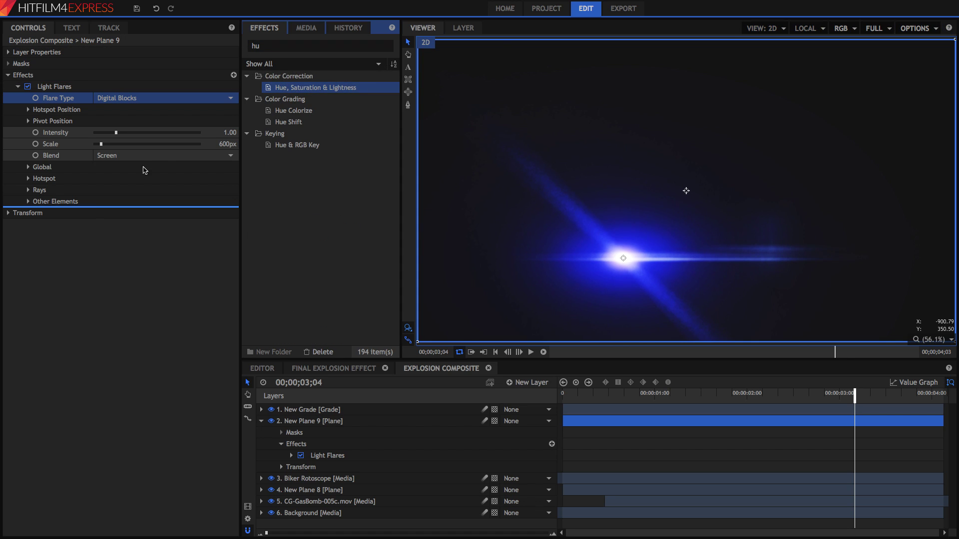
drag(92, 205, 92, 205)
click(18, 213)
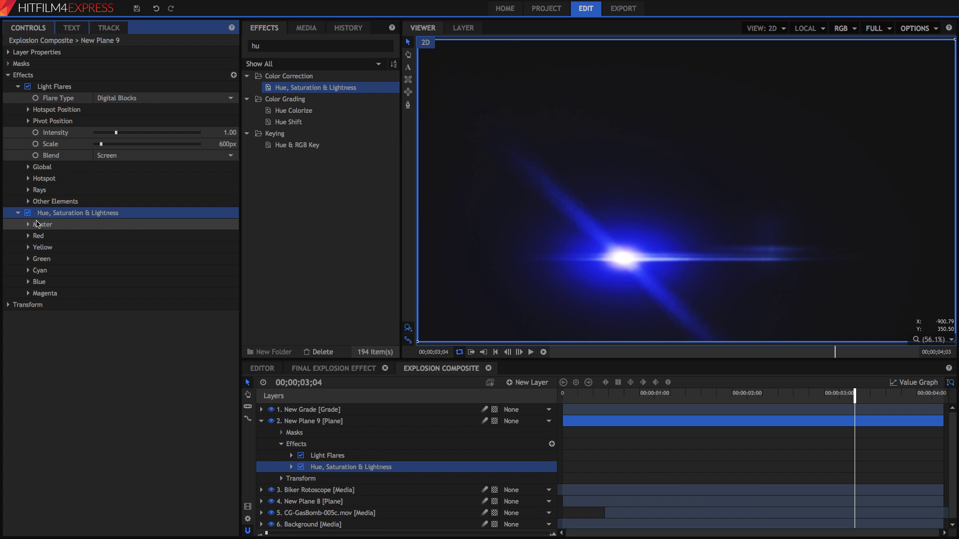
click(28, 224)
drag(147, 236, 192, 240)
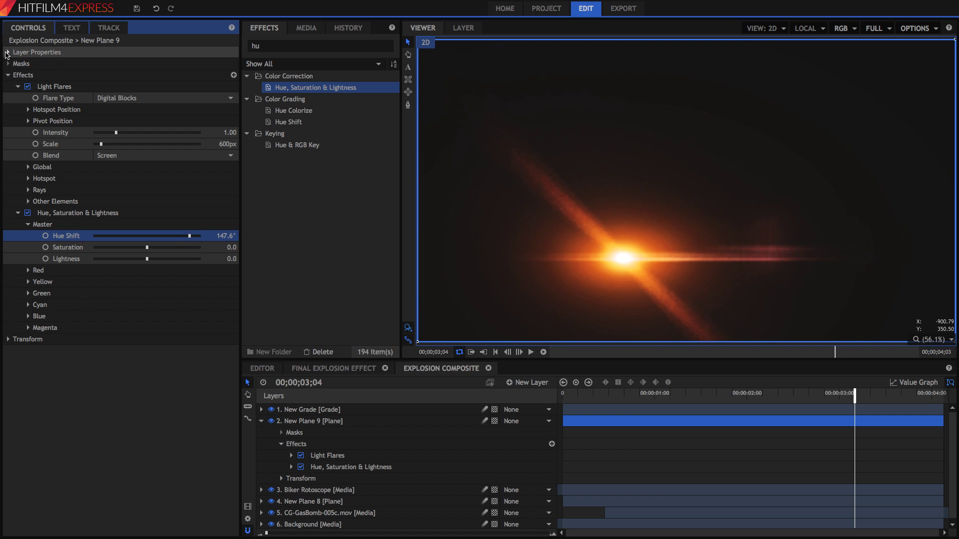
Set the flare plane's blend mode to Add and place the flare hotspot on the explosion
click(8, 52)
click(124, 99)
click(125, 109)
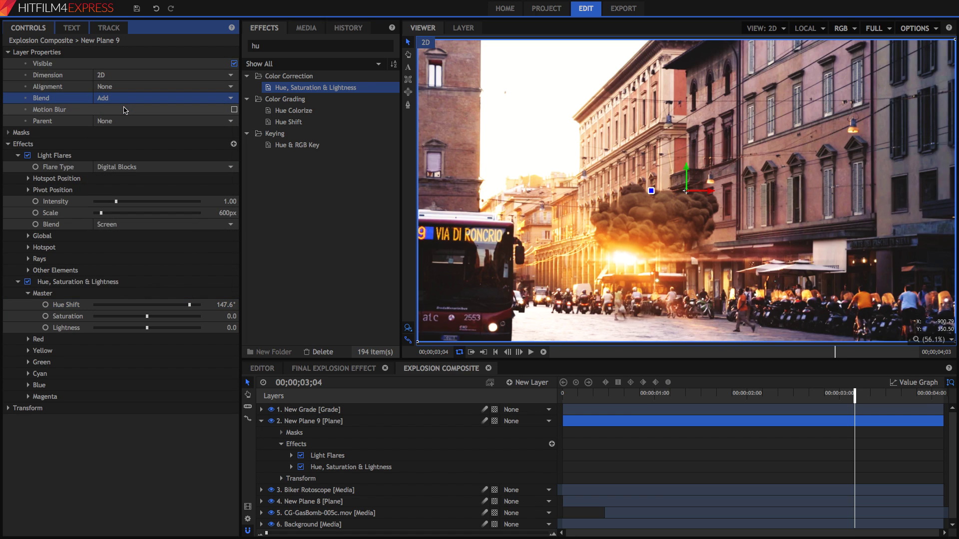
click(90, 155)
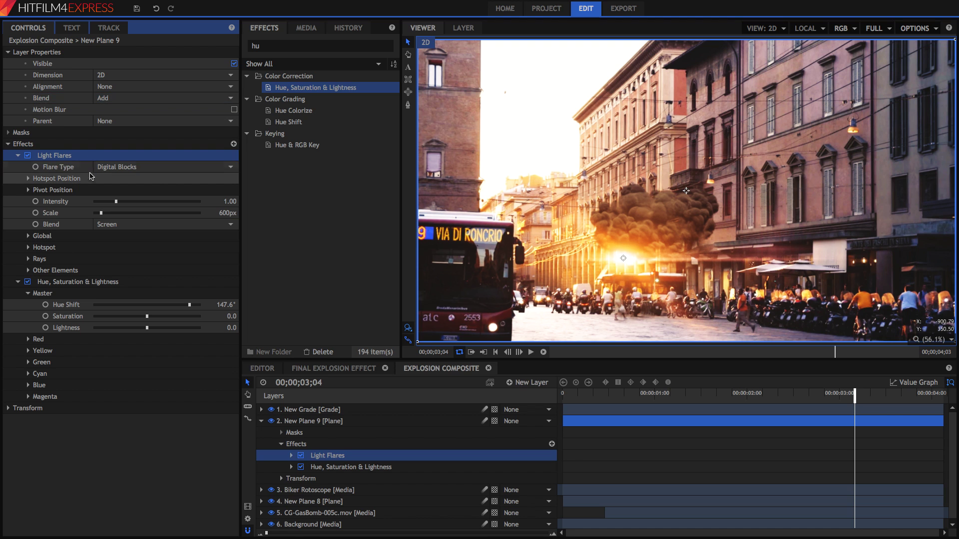
drag(623, 260, 638, 317)
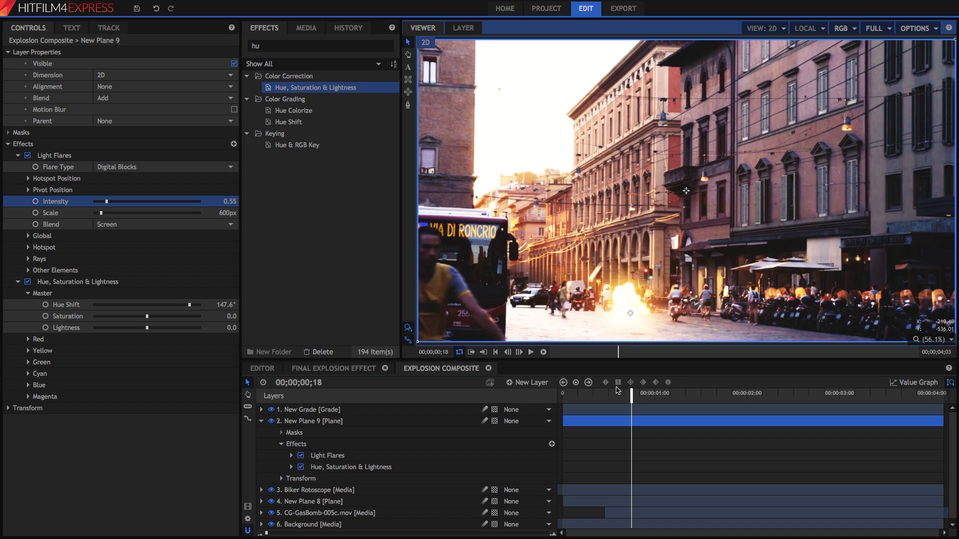
Keyframe the flare Intensity from 00;00;00;12 down to 0.00, then render and play the preview
click(607, 399)
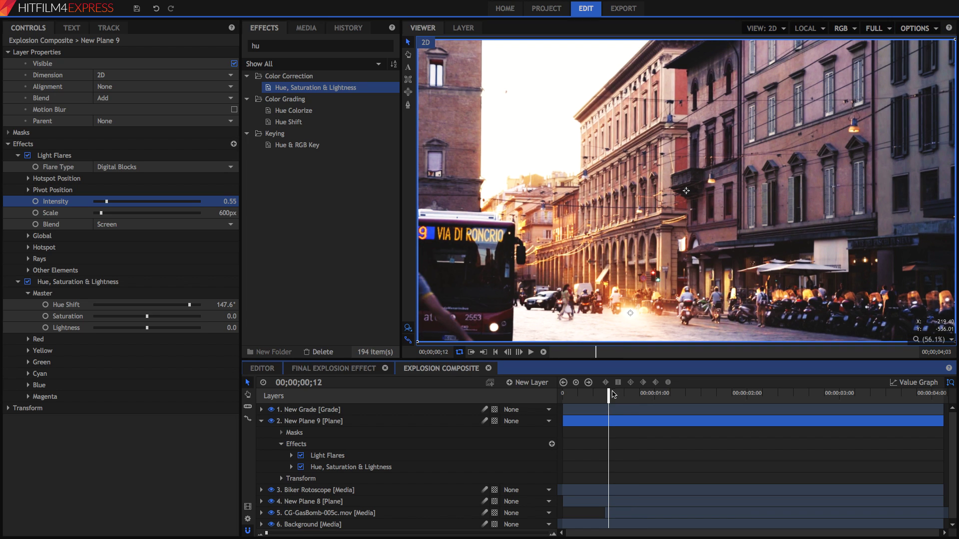
click(35, 202)
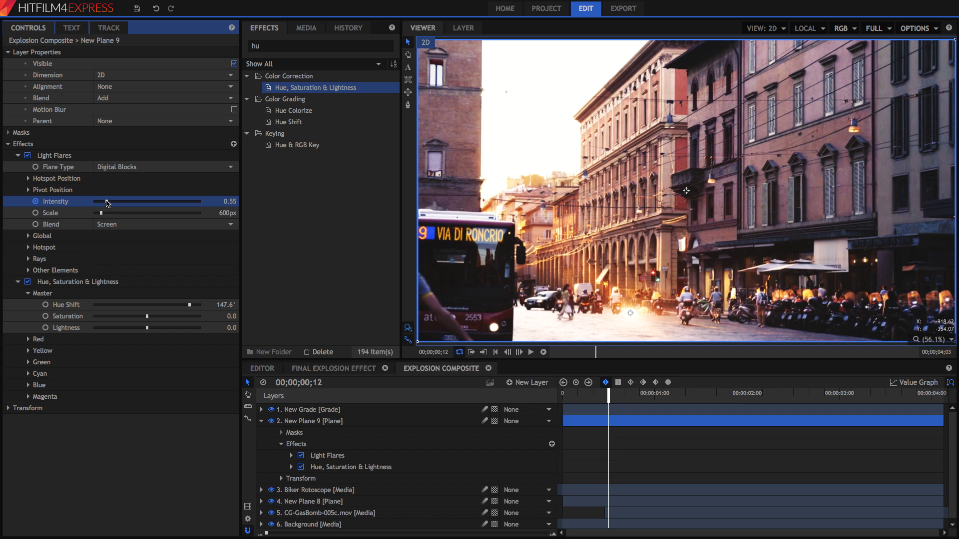
mouse_move(105, 203)
mouse_down()
mouse_move(47, 205)
mouse_move(117, 205)
mouse_move(101, 209)
mouse_up()
key(Right)
key(Right)
key(Right)
key(Right)
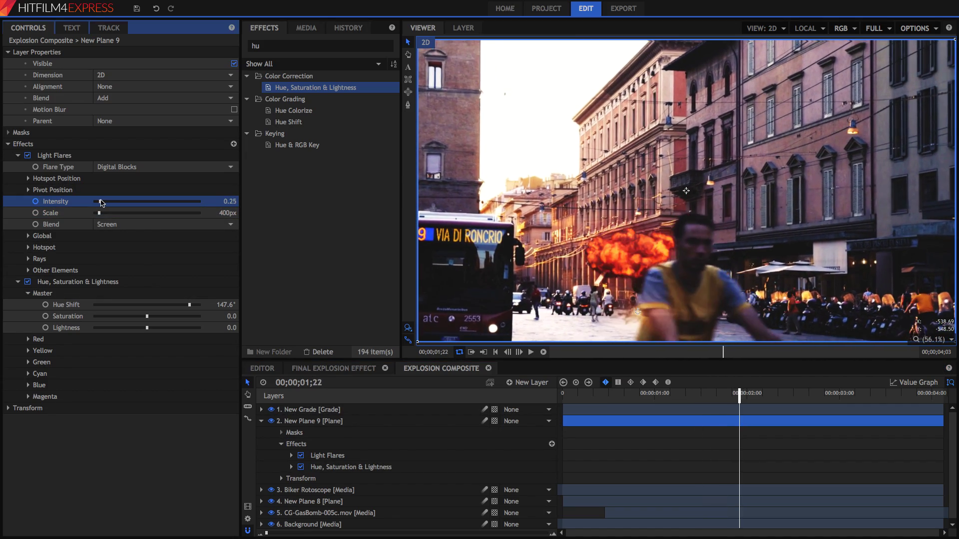
click(544, 353)
click(531, 352)
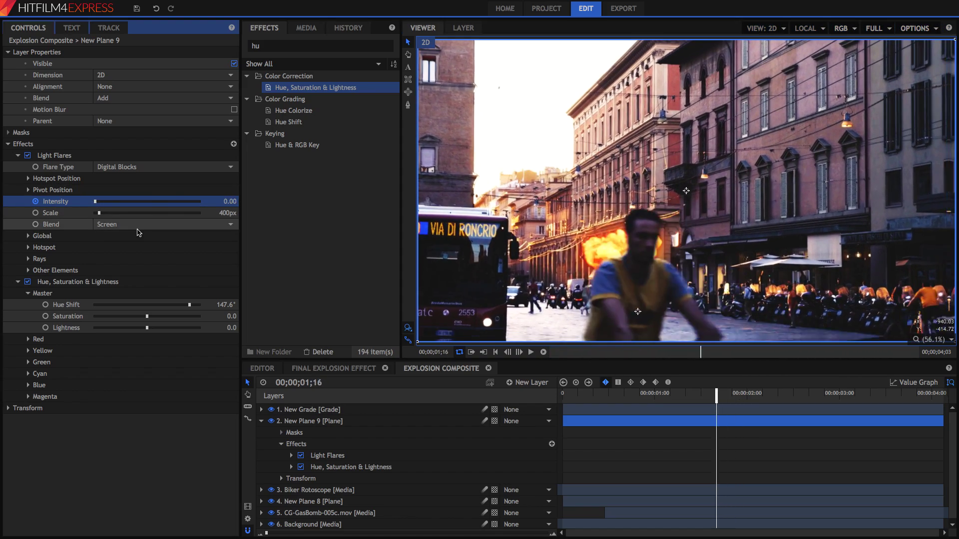
click(543, 352)
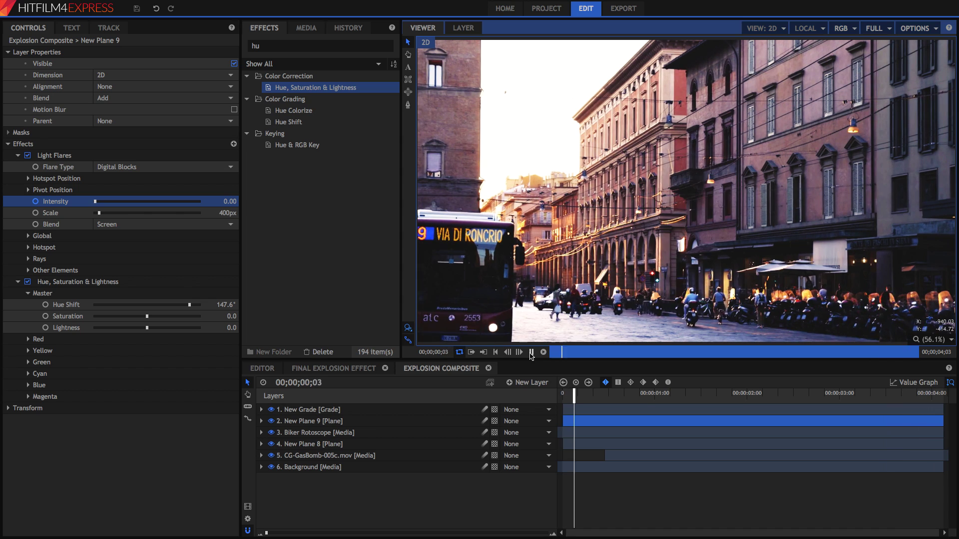
mouse_move(579, 353)
mouse_down()
mouse_move(749, 357)
mouse_move(589, 356)
mouse_up()
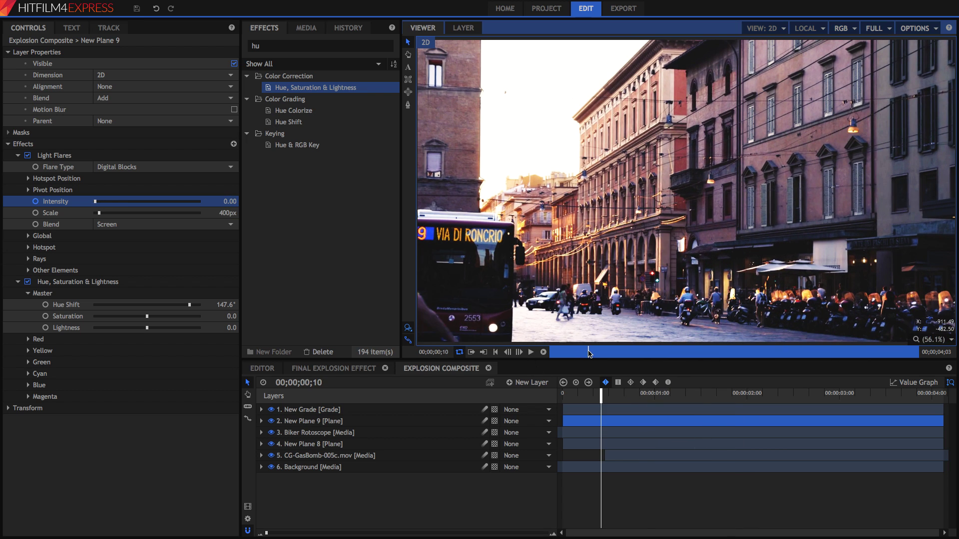